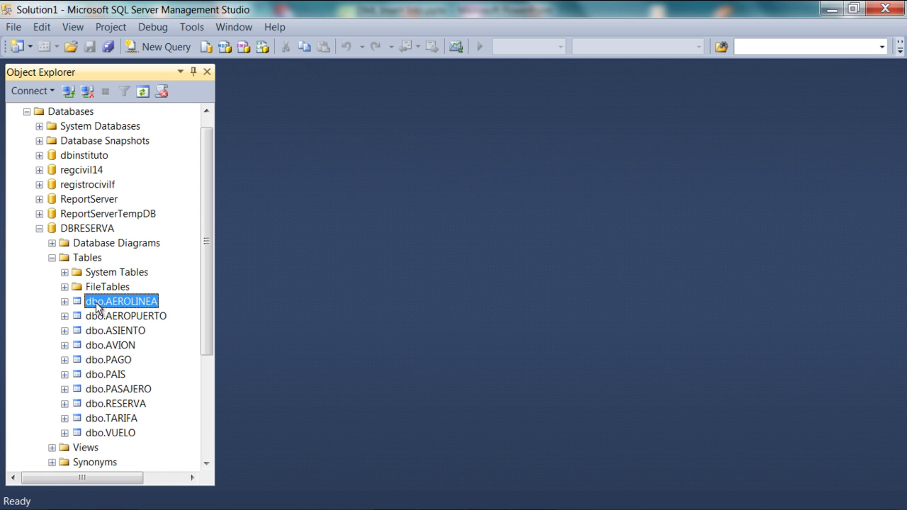
right_click(96, 304)
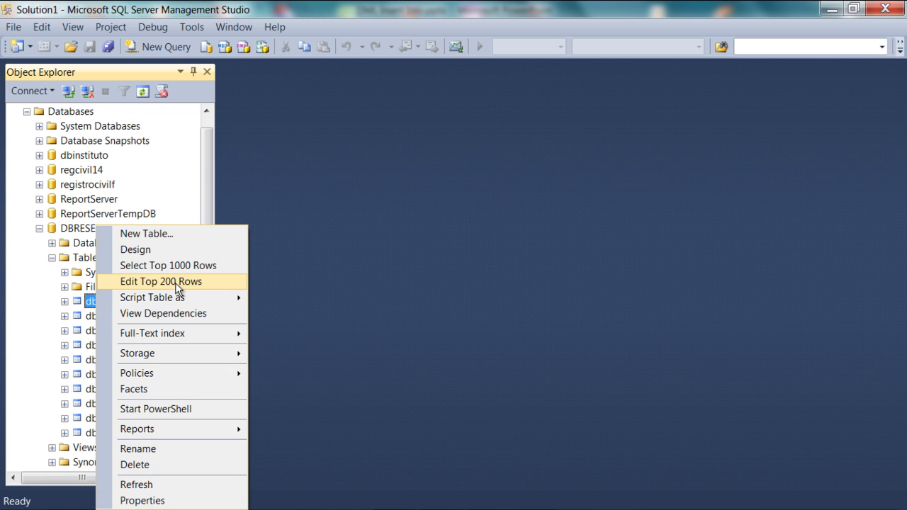
click(177, 282)
click(283, 131)
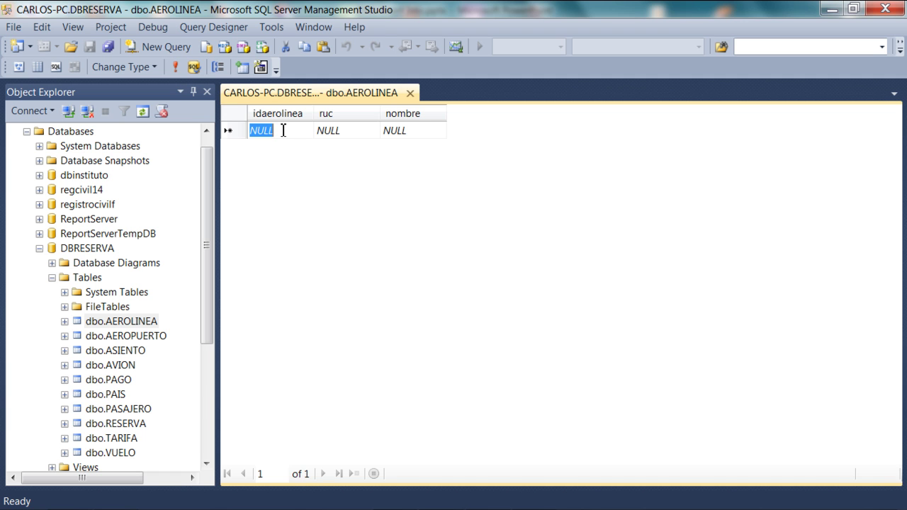
text(1)
key(Tab)
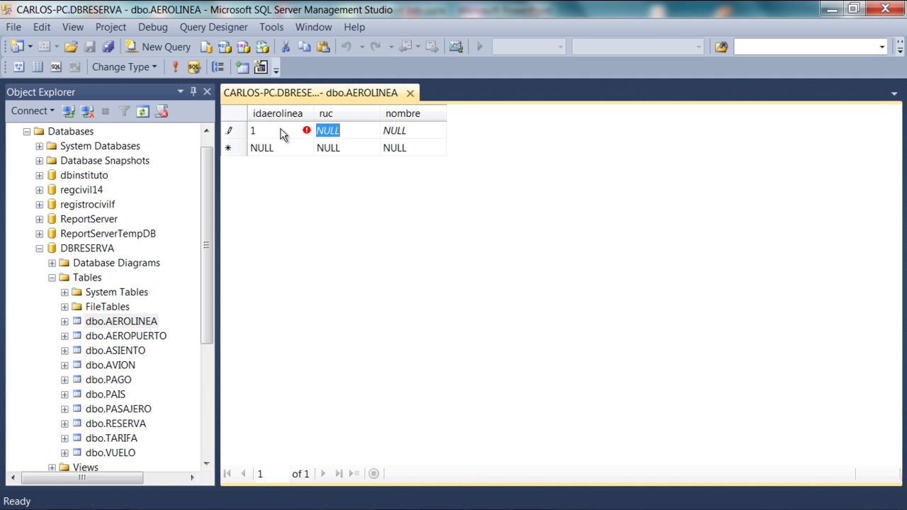
text(101)
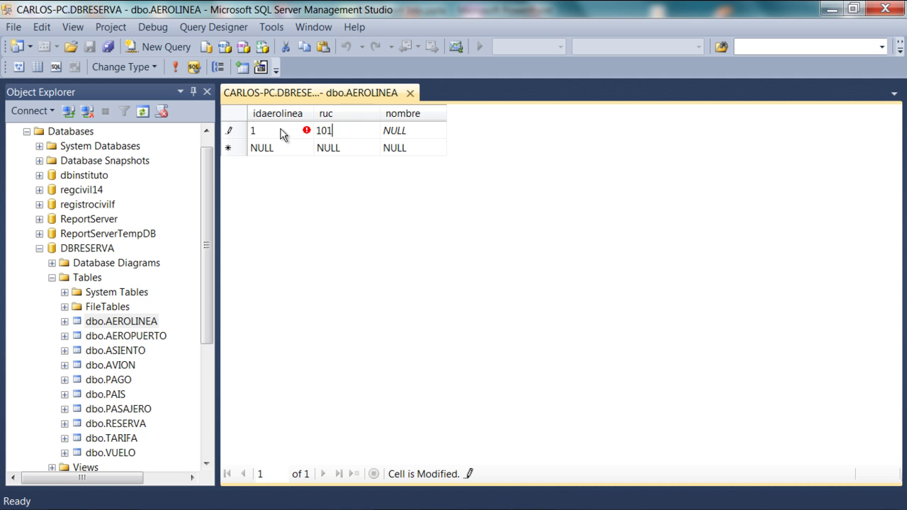
text(23456789)
key(Tab)
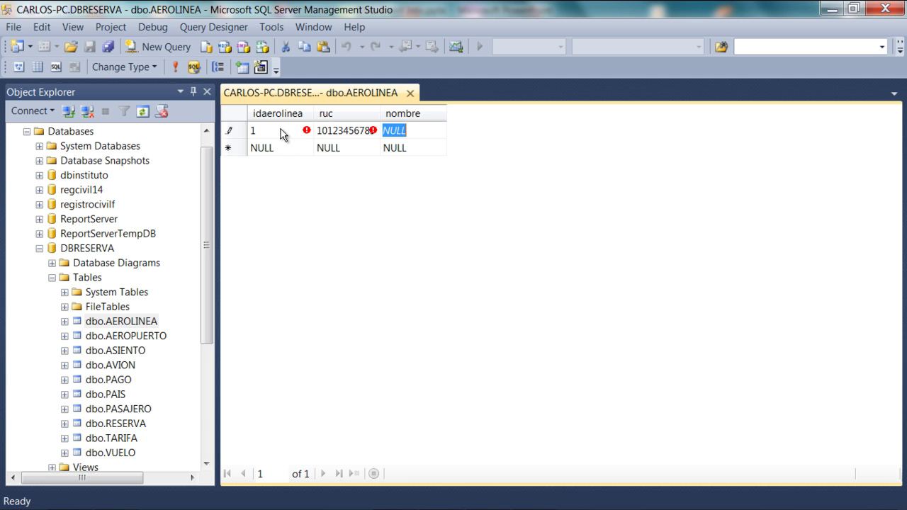
text(LAN PERU)
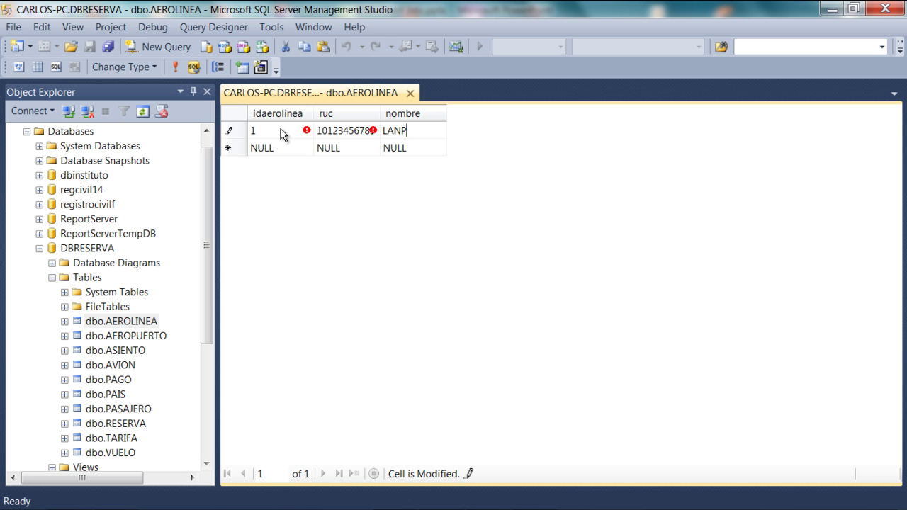
key(Return)
key(shift+Tab)
key(shift+Tab)
text(2)
key(Tab)
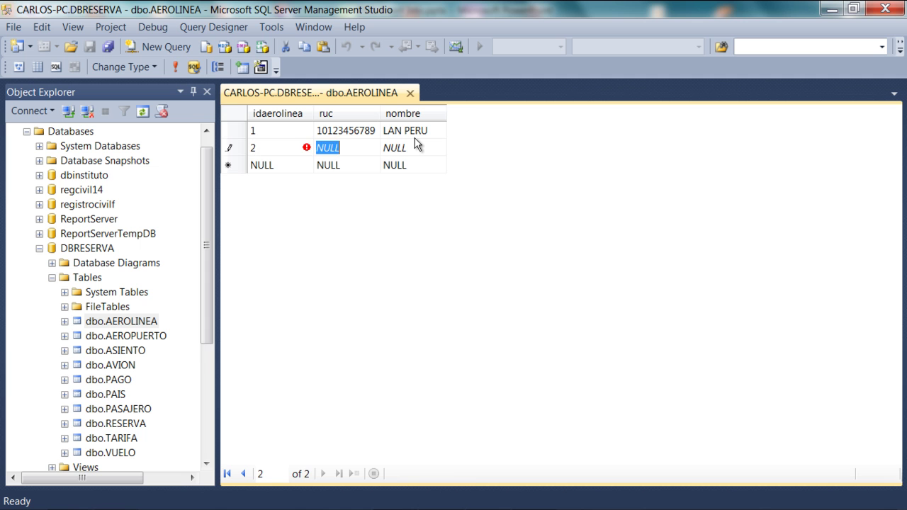
text(10123456710)
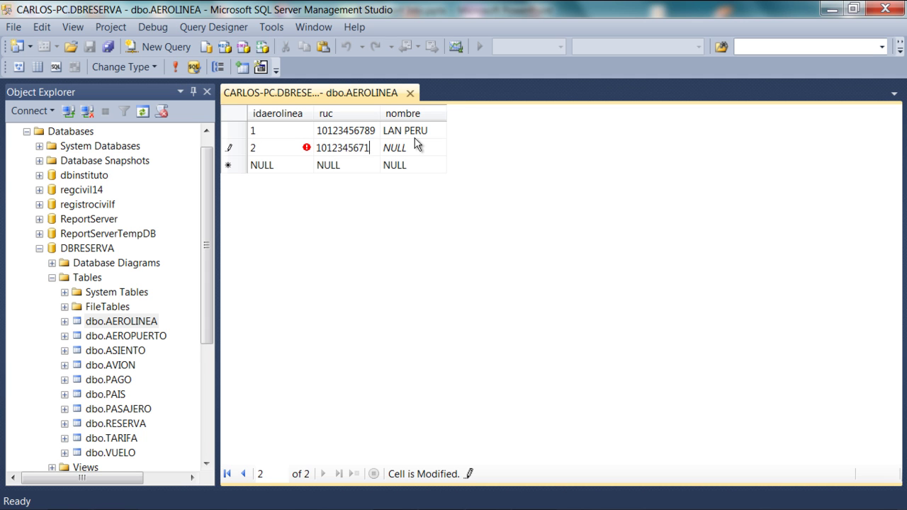
key(Tab)
text(AEROPERU)
key(Tab)
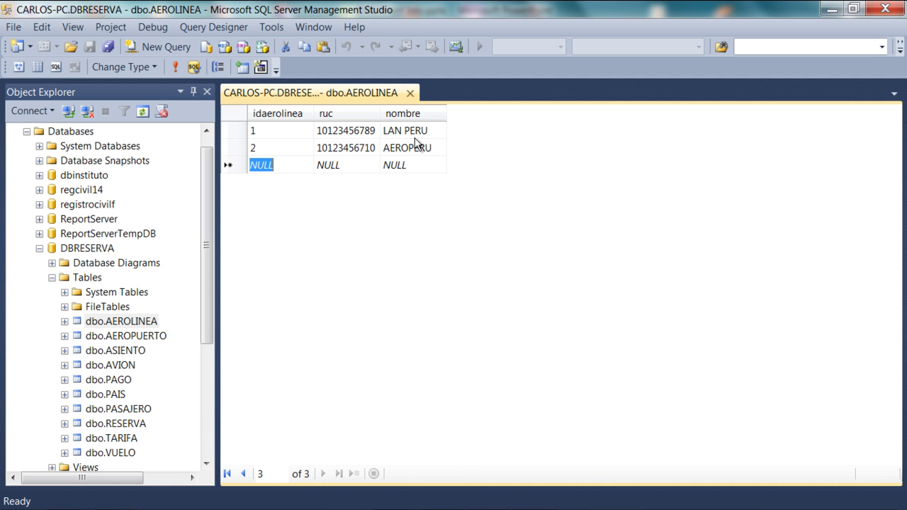
text(3)
key(Tab)
text(10123456710)
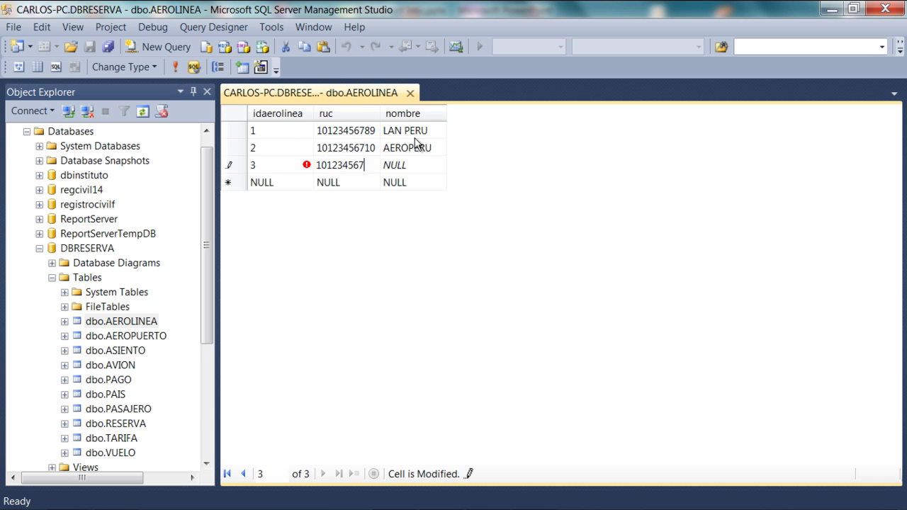
key(Tab)
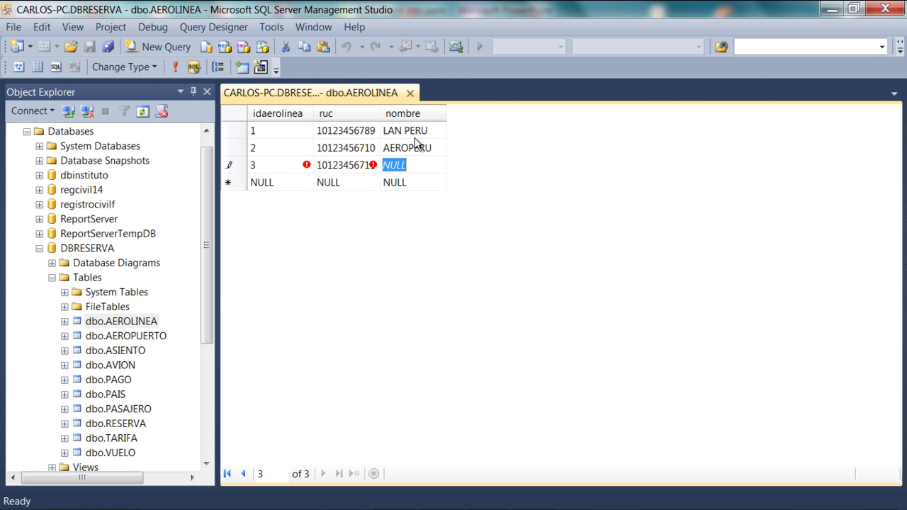
text(TACA)
key(Return)
key(shift+Tab)
key(shift+Tab)
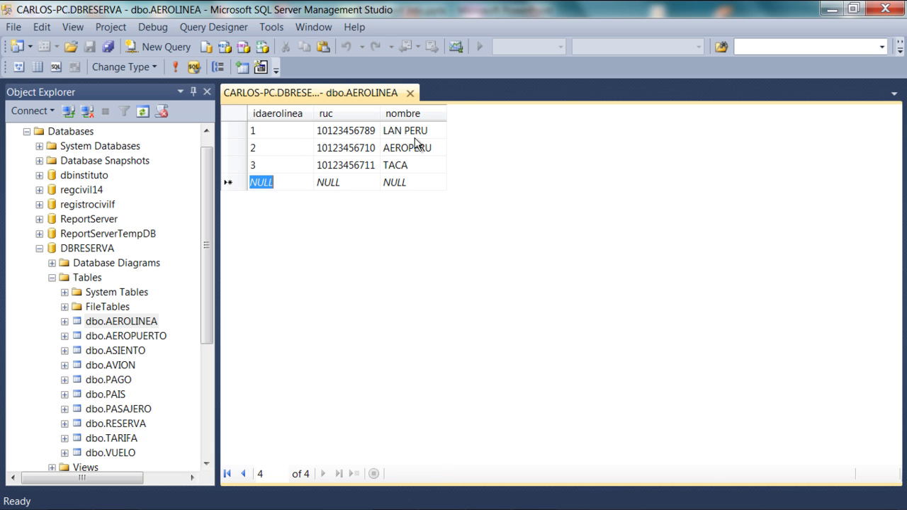
text(4)
key(Tab)
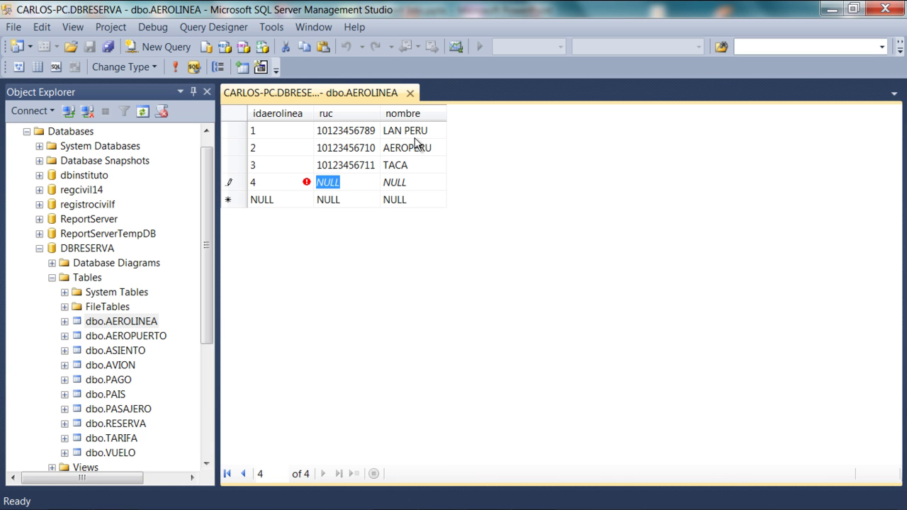
text(10123456712)
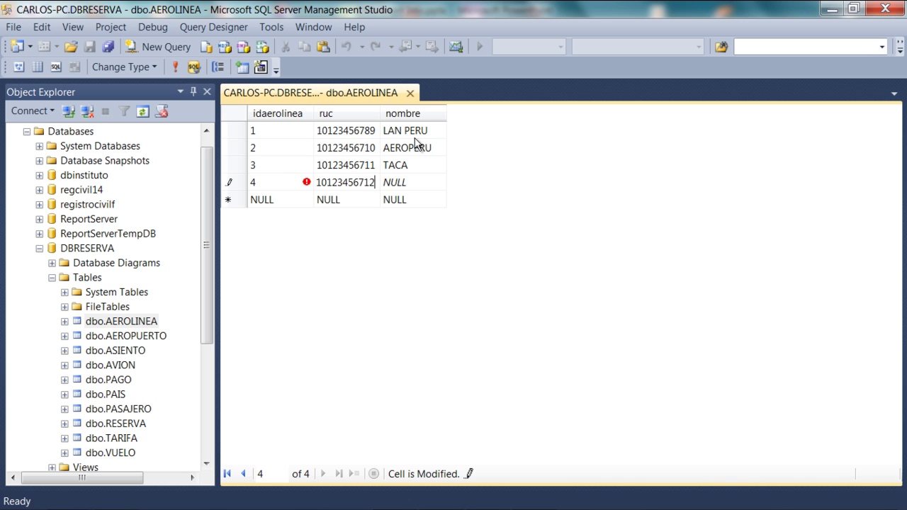
key(Tab)
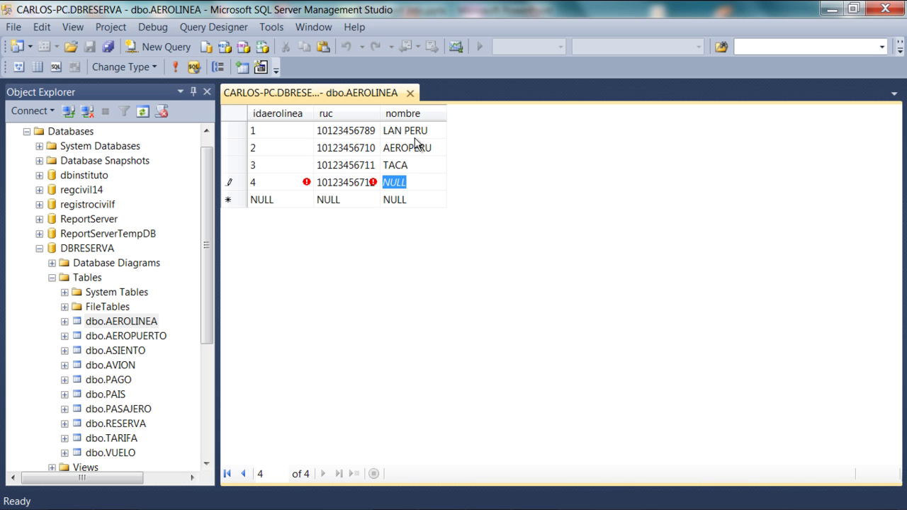
text(BIRD PERU)
key(Return)
key(shift+Tab)
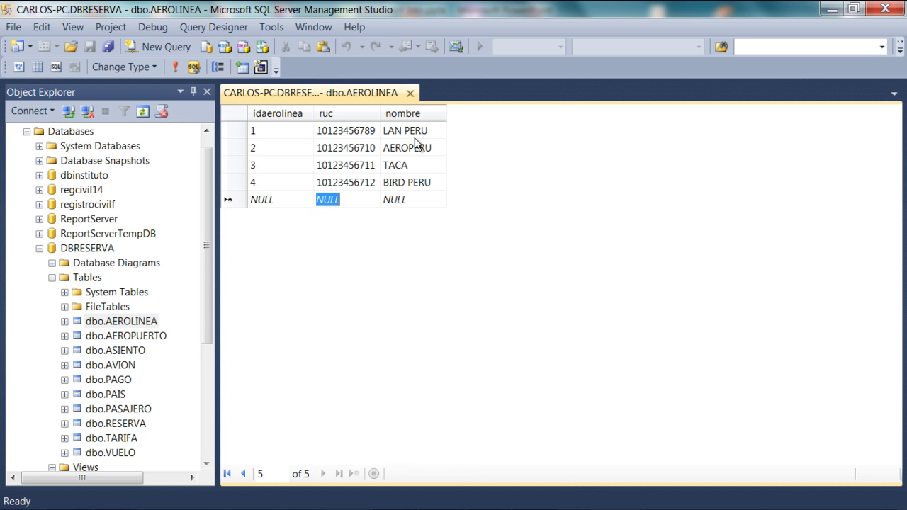
key(shift+Tab)
text(5)
key(Tab)
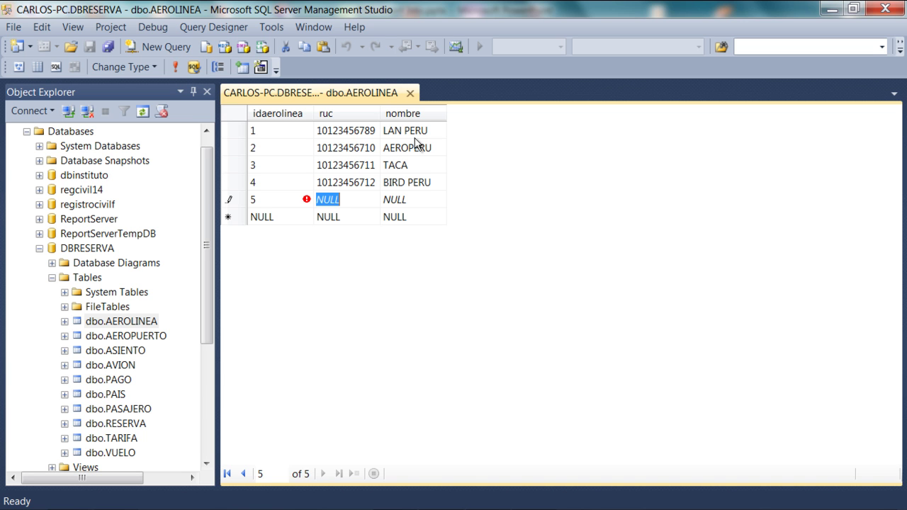
text(101)
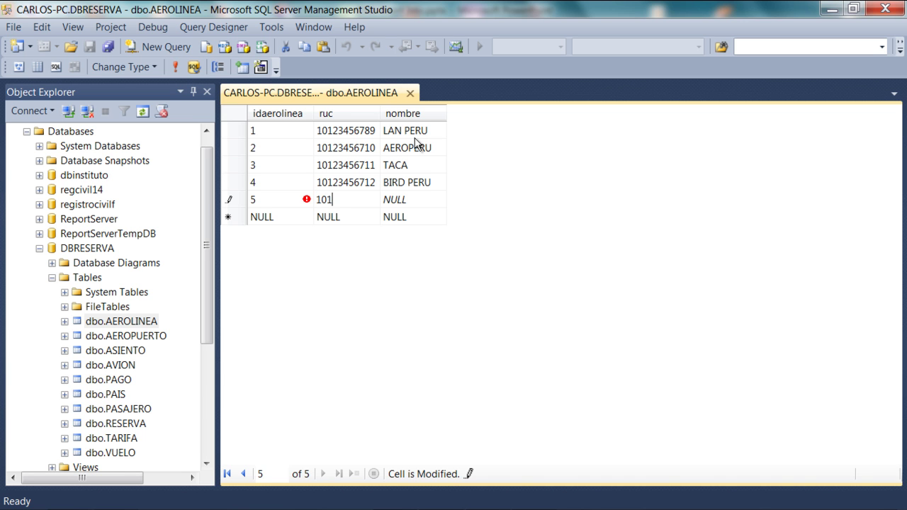
text(2345)
text(67)
text(10)
key(Tab)
text(LAN)
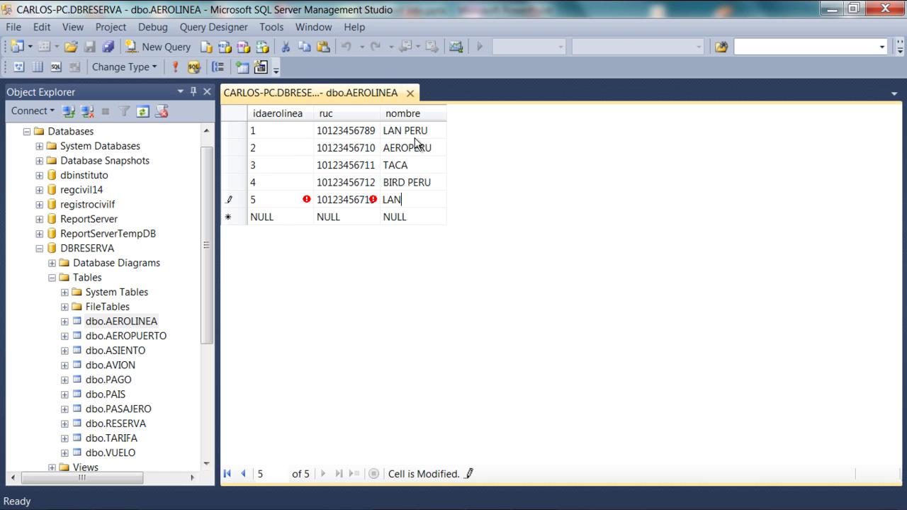
text( CUZCO)
key(Return)
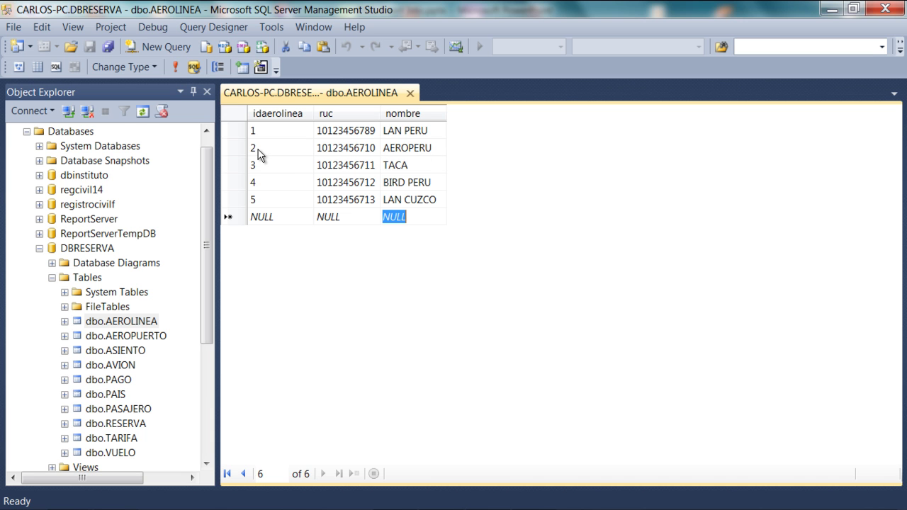
click(268, 199)
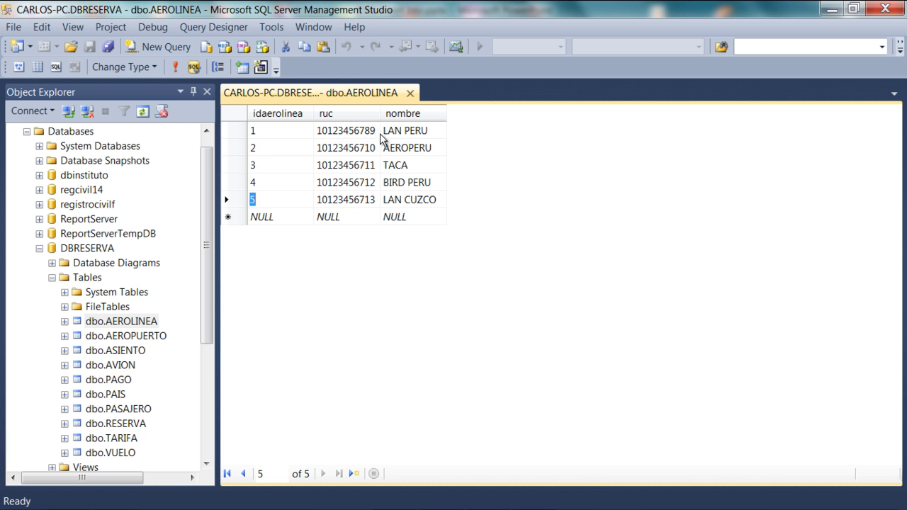
click(410, 93)
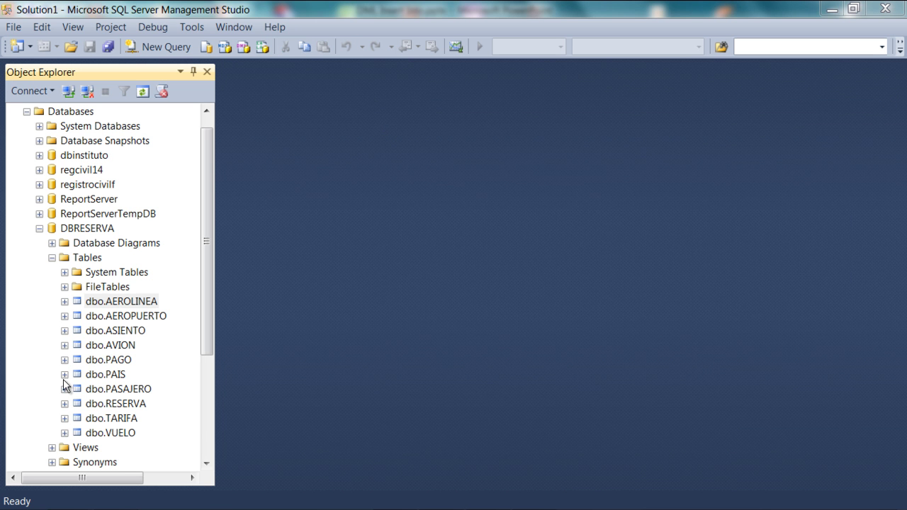
Open the PAIS table's edit grid and enter countries 0001 Perú and 0002 México.
click(209, 312)
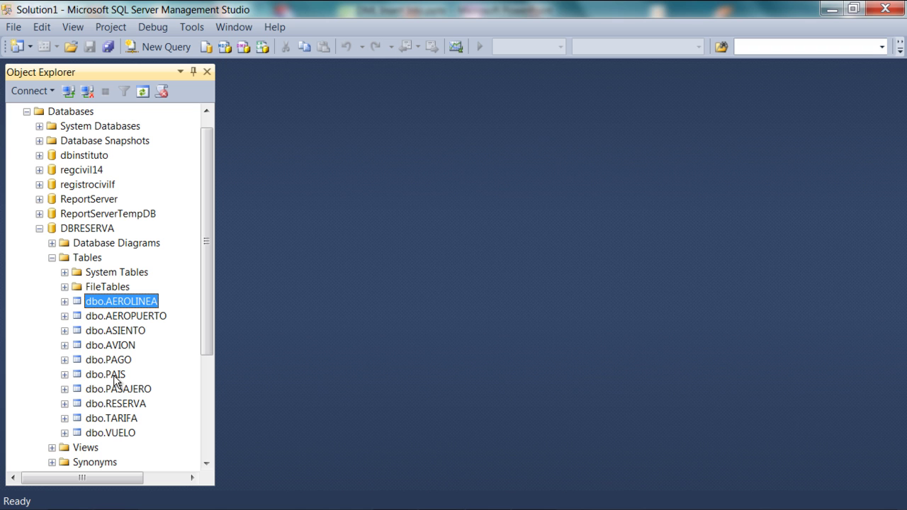
click(114, 376)
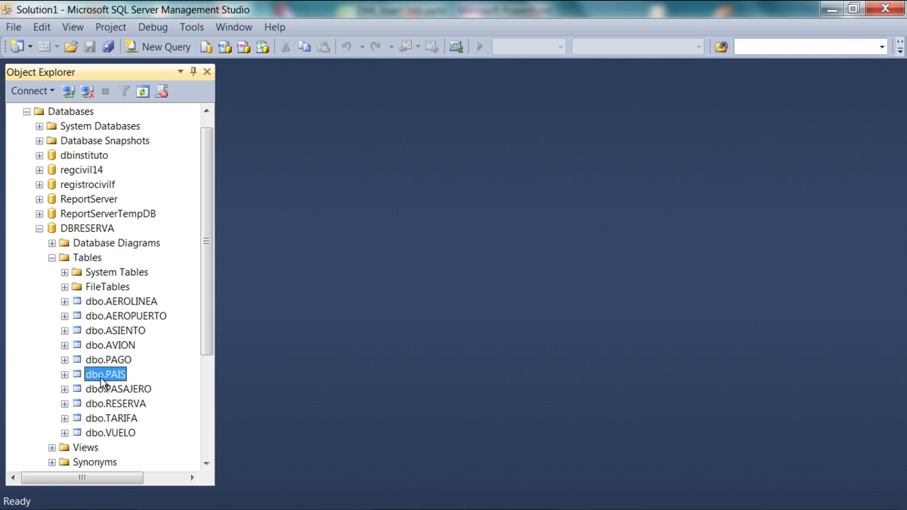
right_click(106, 372)
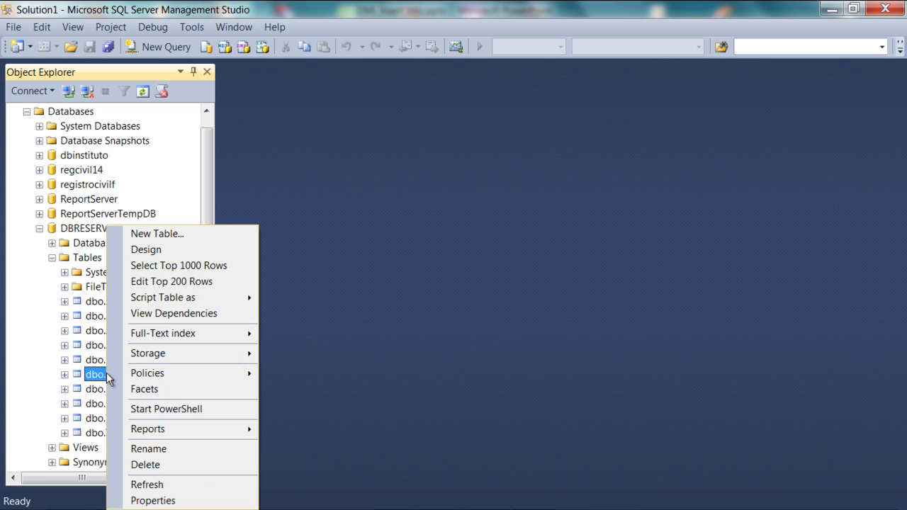
click(156, 281)
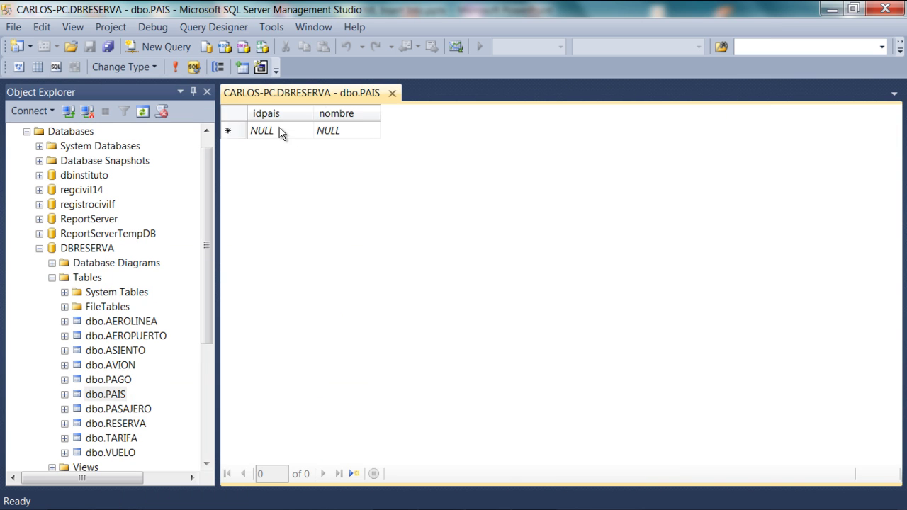
click(281, 130)
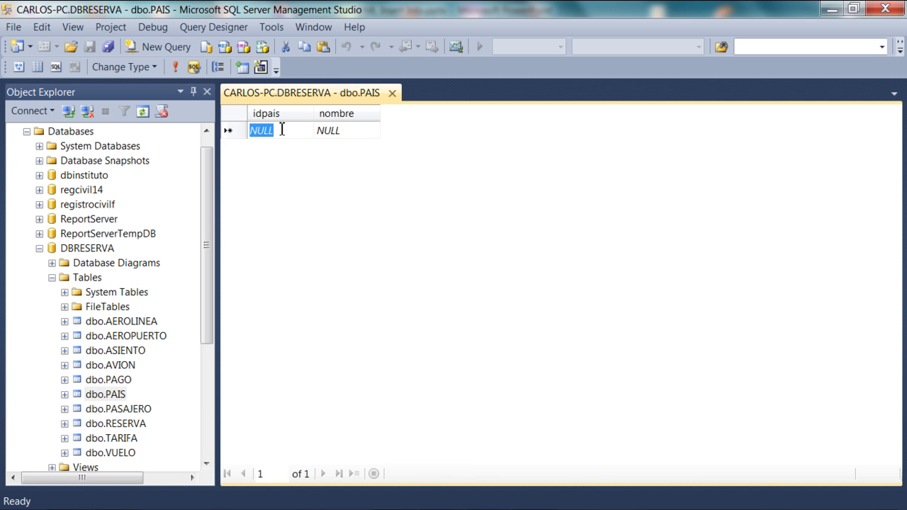
text(0001)
key(Tab)
text(Per)
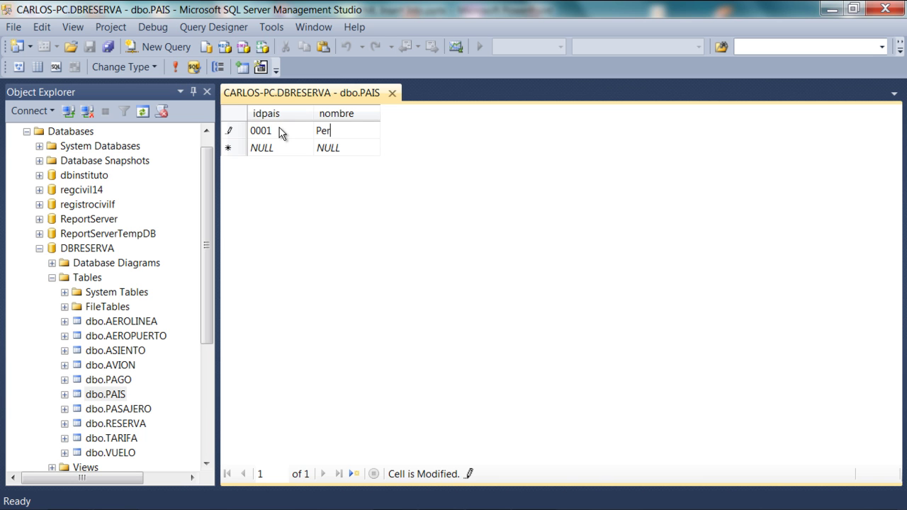
text(ú)
key(Return)
key(shift+Tab)
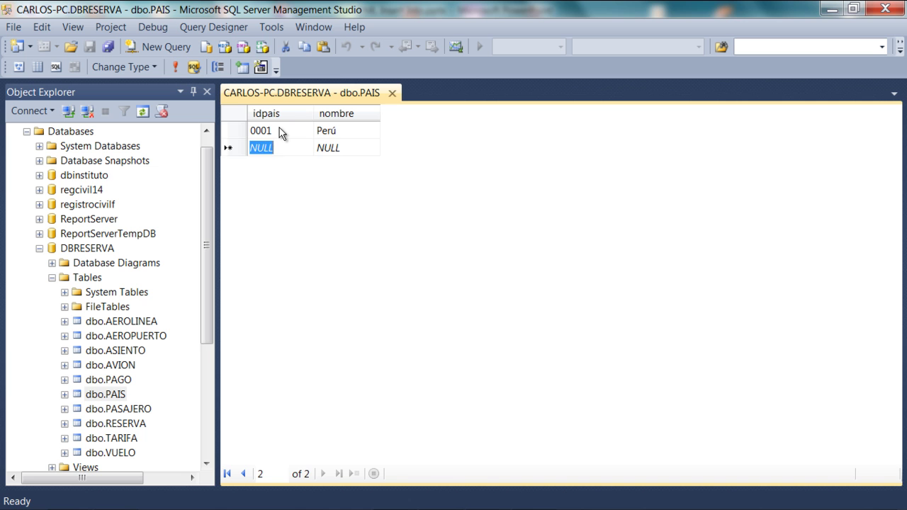
text(0002)
key(Tab)
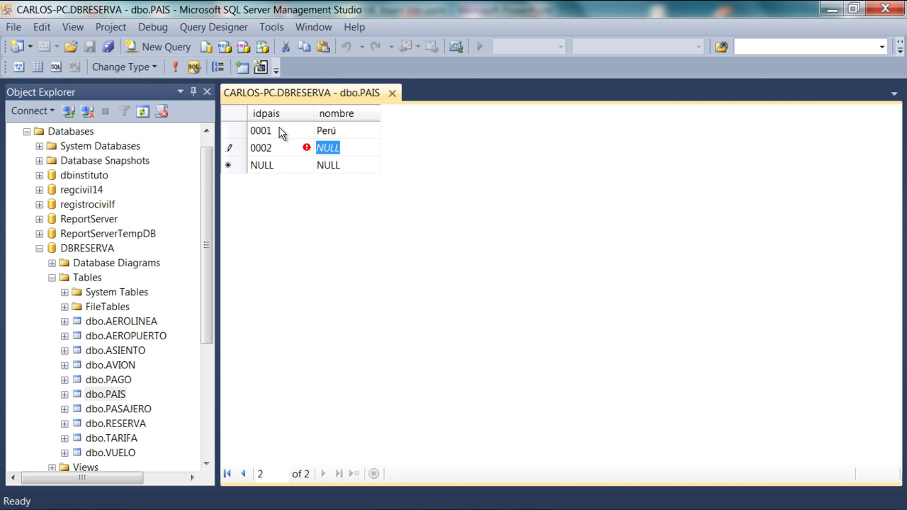
text(México)
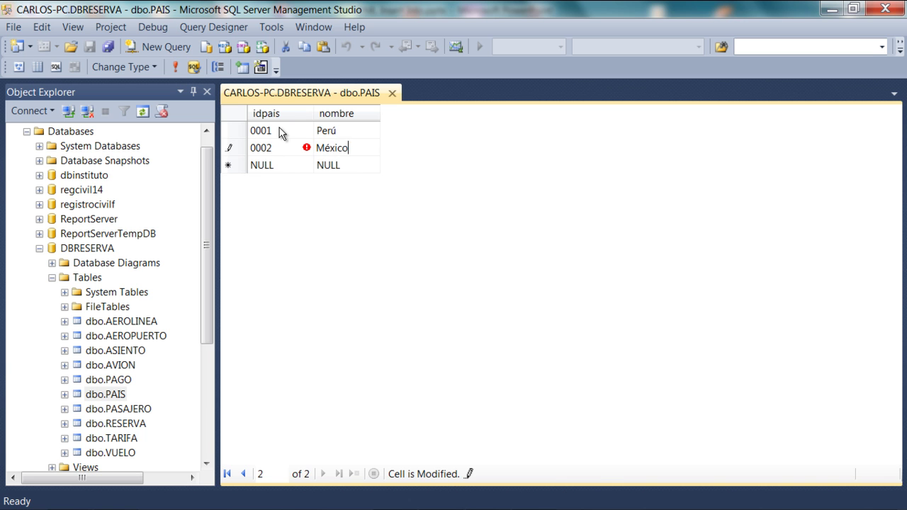
key(Return)
Add countries 0003 Argentina and 0004 Chile.
key(shift+Tab)
text(0003)
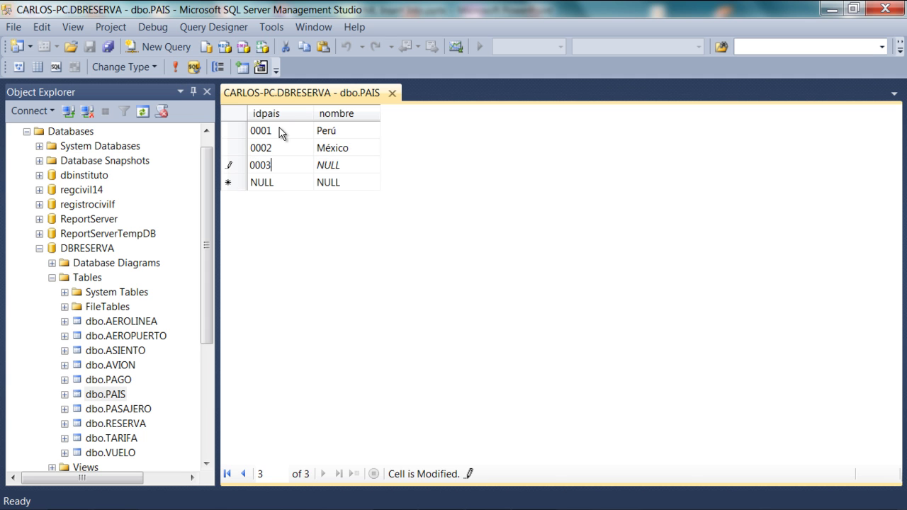
key(Tab)
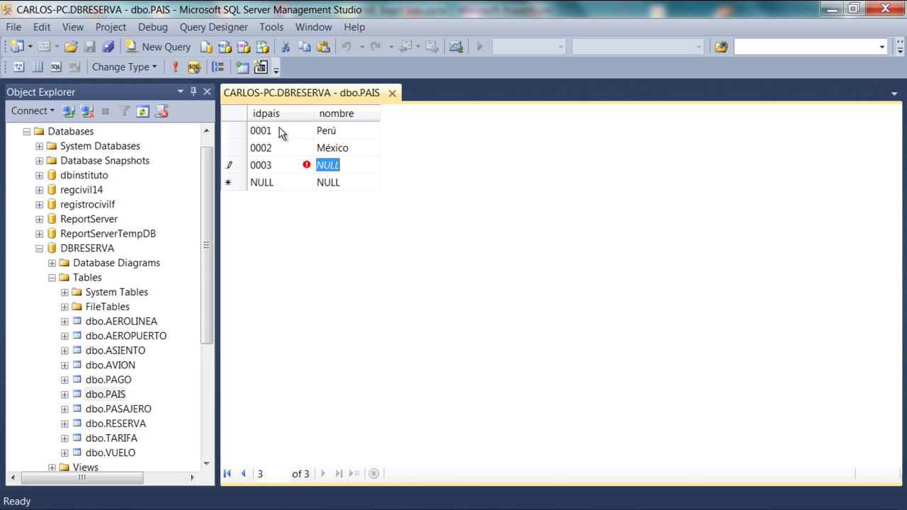
text(Argentina)
key(Return)
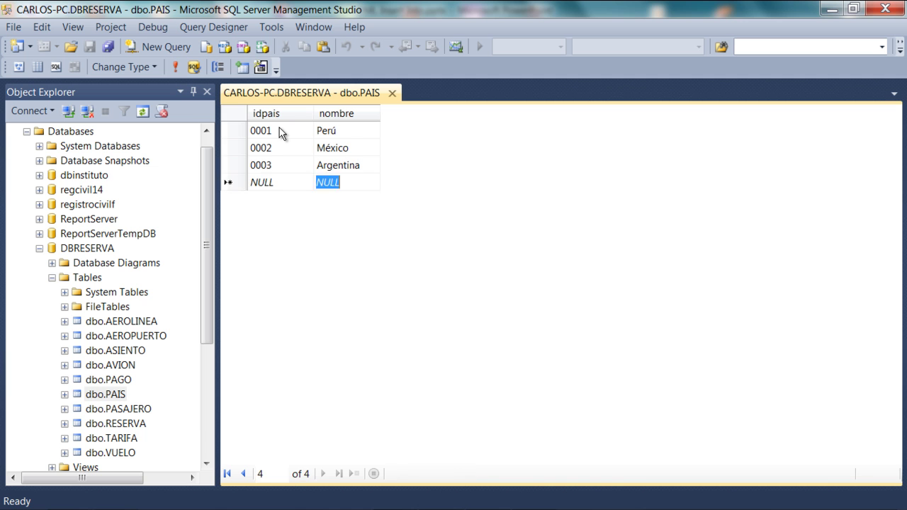
key(shift+Tab)
text(0004)
key(Tab)
text(Chile)
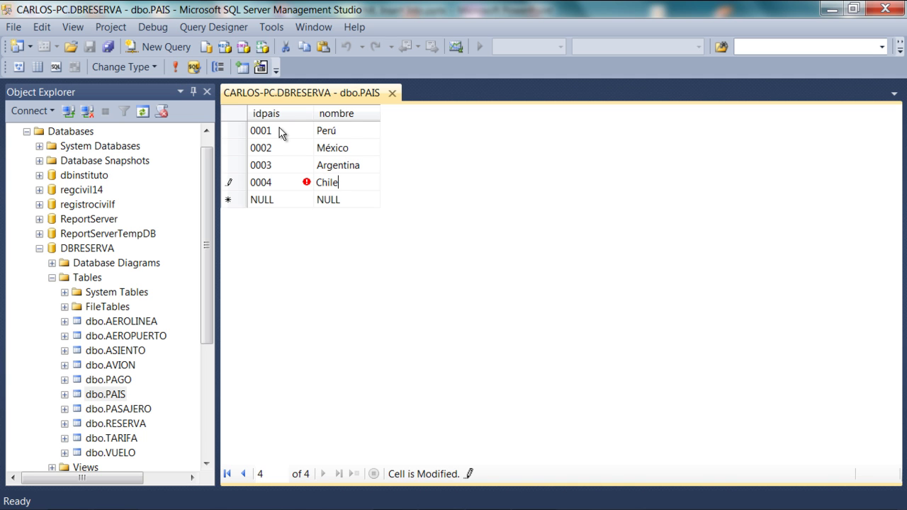
key(Return)
Add countries 0005 Ecuador, 0006 Venezuela and 0007 Bolivia.
key(shift+Tab)
text(0005)
key(Tab)
text(Ecuador)
key(Return)
key(shift+Tab)
text(0006)
key(Tab)
text(Venee)
text(uela)
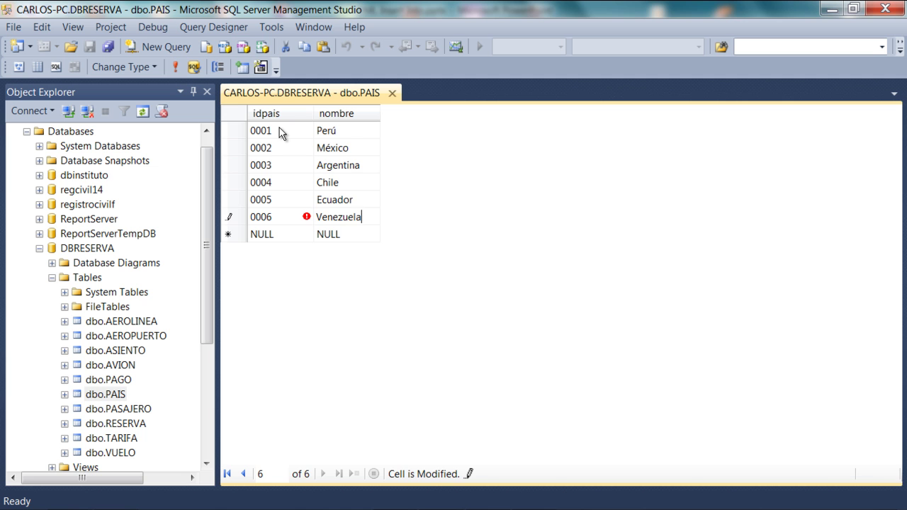
key(Return)
key(shift+Tab)
text(0007)
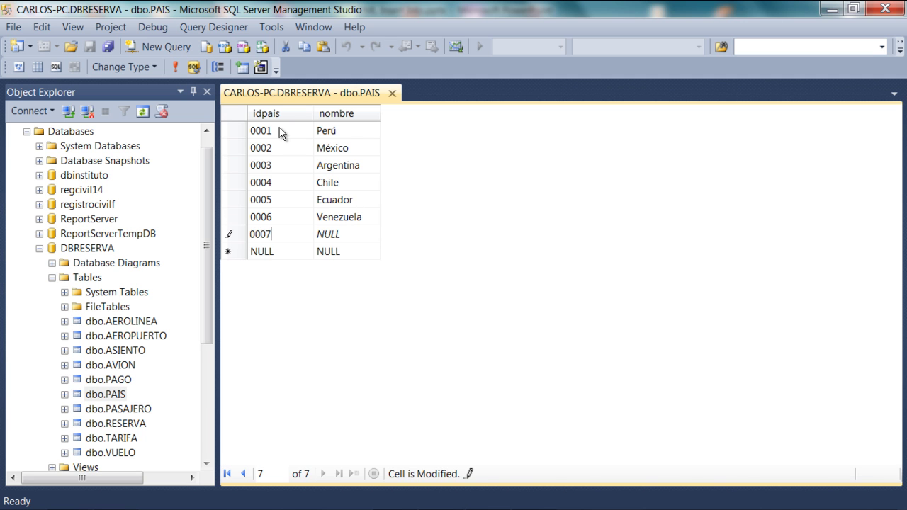
key(Tab)
text(Bolivia)
key(Return)
Add countries 0008 Republica Dominicana and 0009 El Salvador.
key(shift+Tab)
text(0008)
key(Tab)
text(Republica Dominicad)
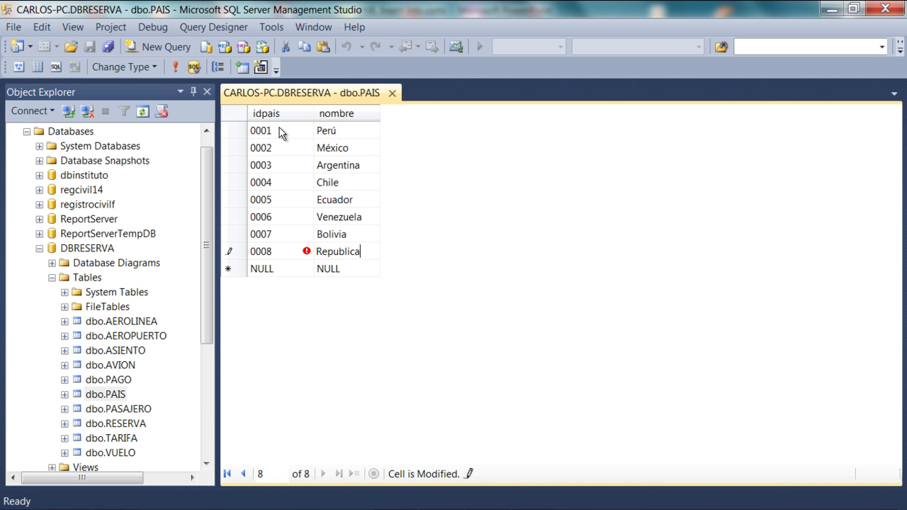
key(BackSpace)
text(na)
key(Return)
key(shift+Tab)
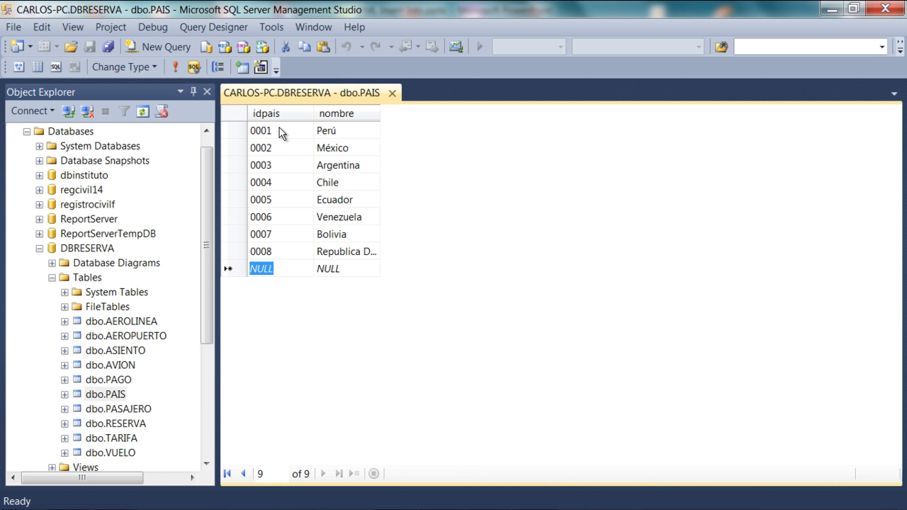
text(0009)
key(Tab)
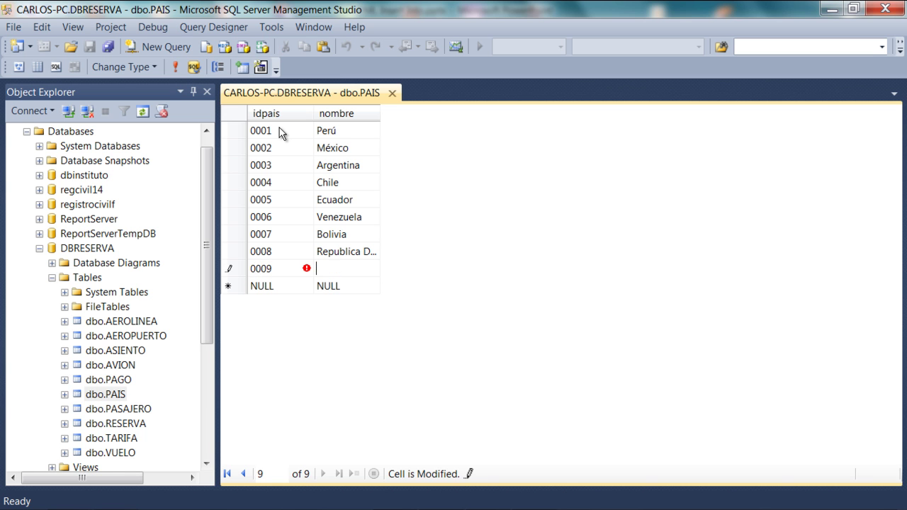
text(El Salvador)
key(Return)
Add country 0010 España and close the PAIS grid.
key(shift+Tab)
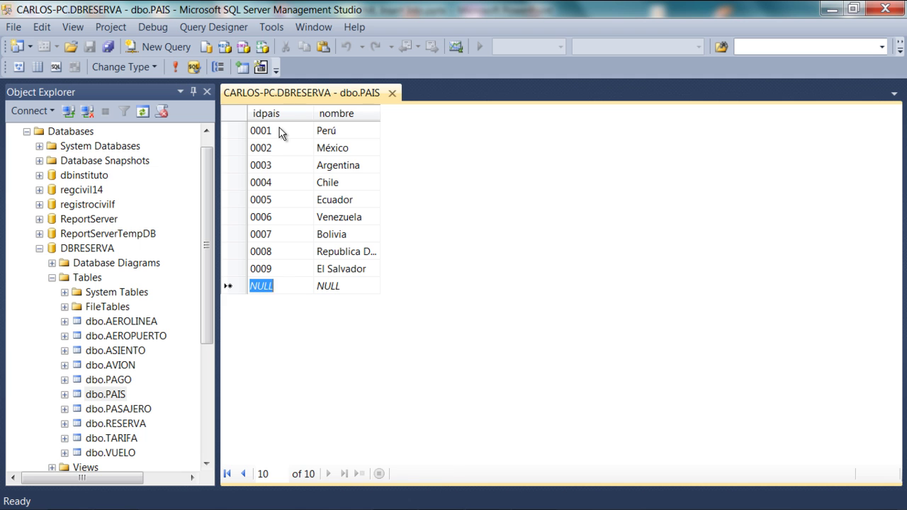
text(0010)
key(Tab)
text(España)
key(Return)
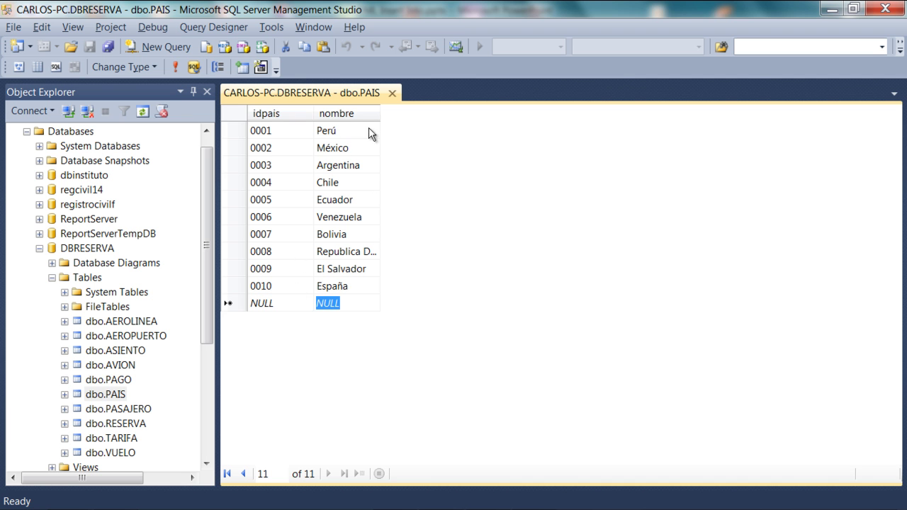
click(391, 93)
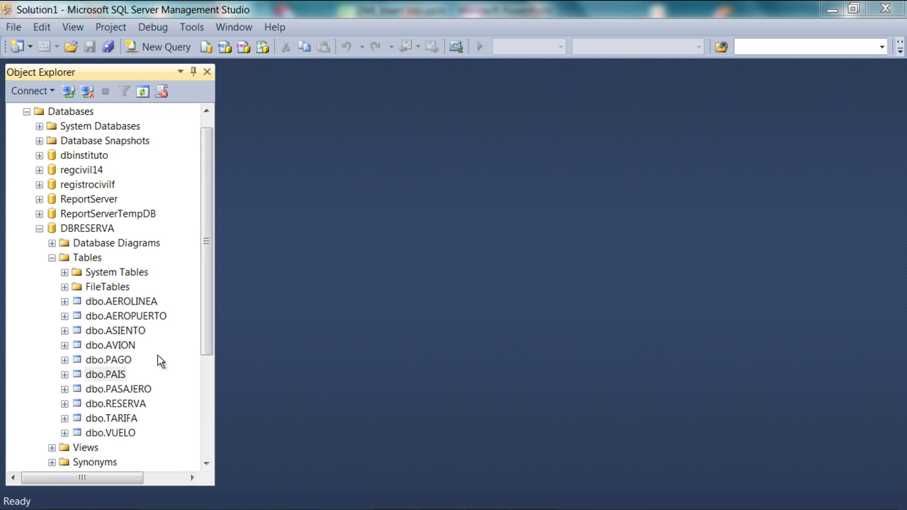
Open dbo.PASAJERO in Edit Top 200 Rows and expand its Columns list in Object Explorer.
right_click(123, 391)
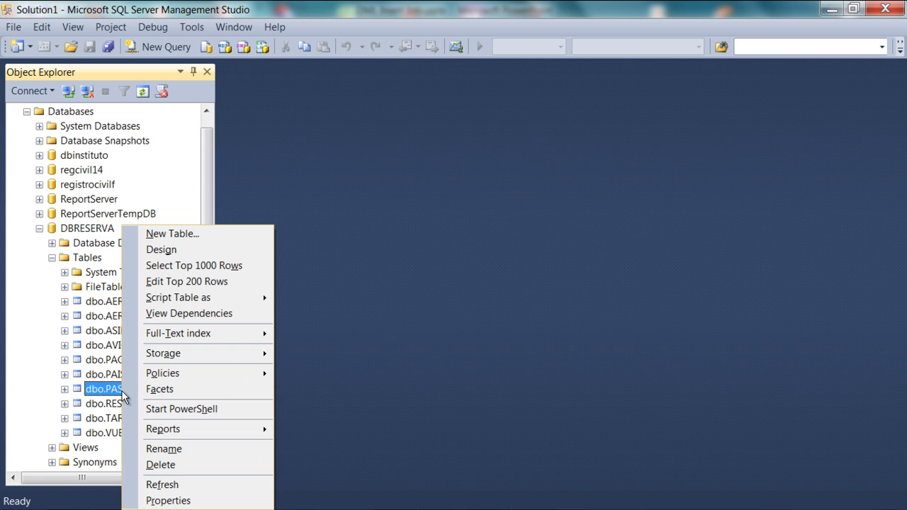
click(172, 282)
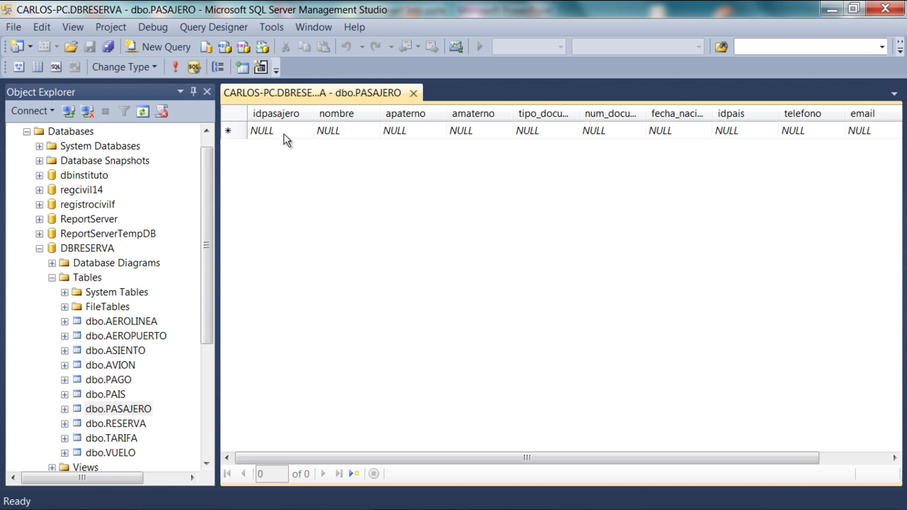
click(286, 135)
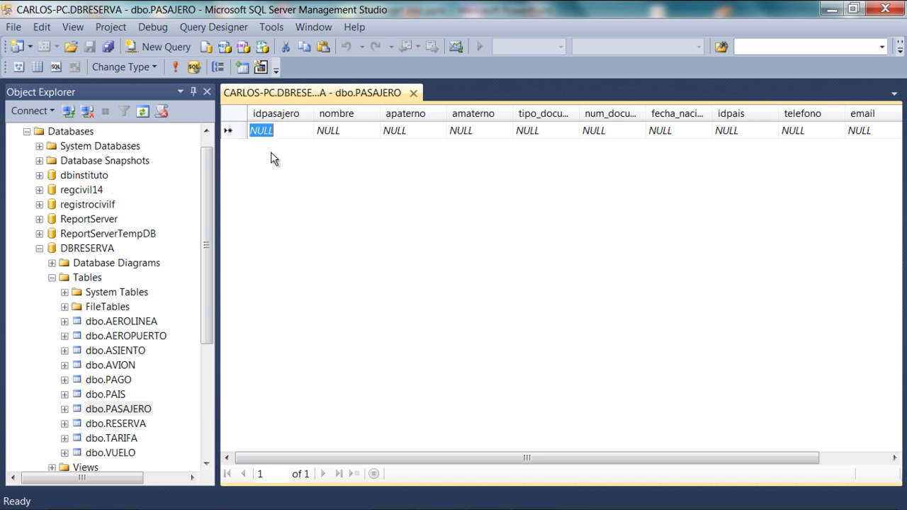
click(64, 409)
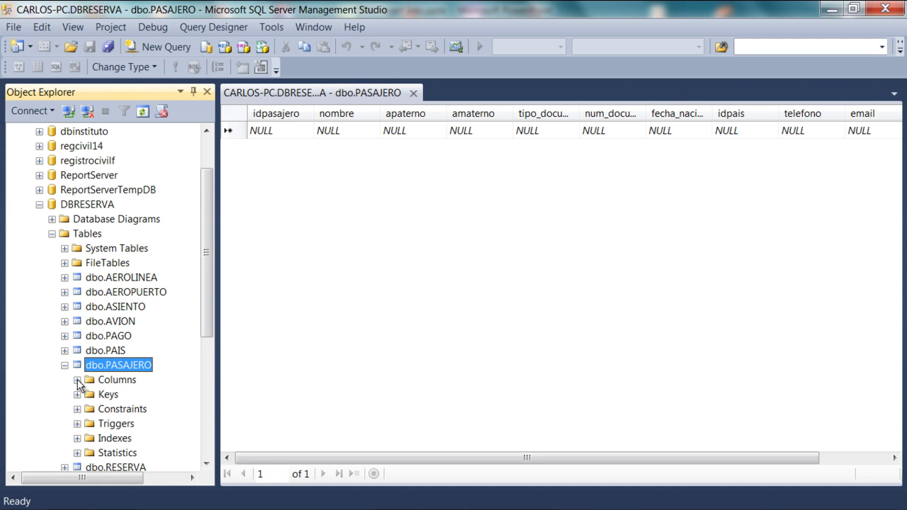
click(78, 381)
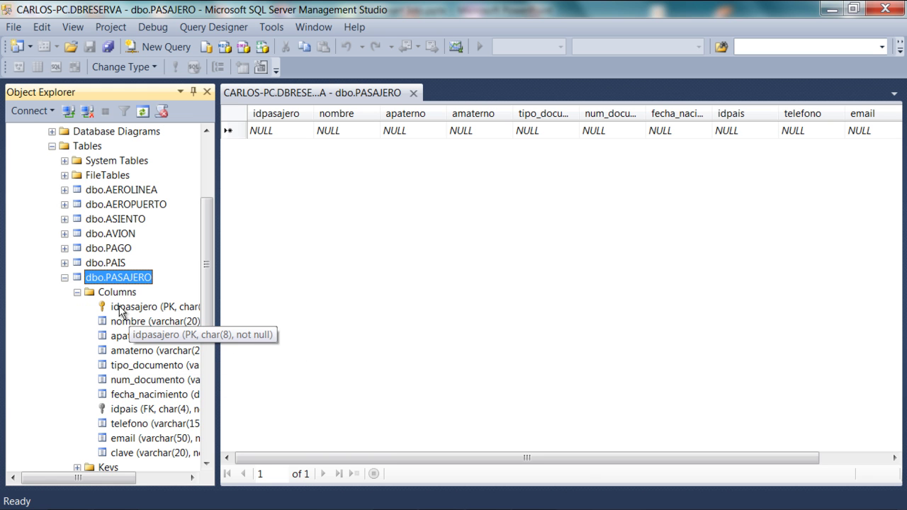
click(260, 133)
click(299, 137)
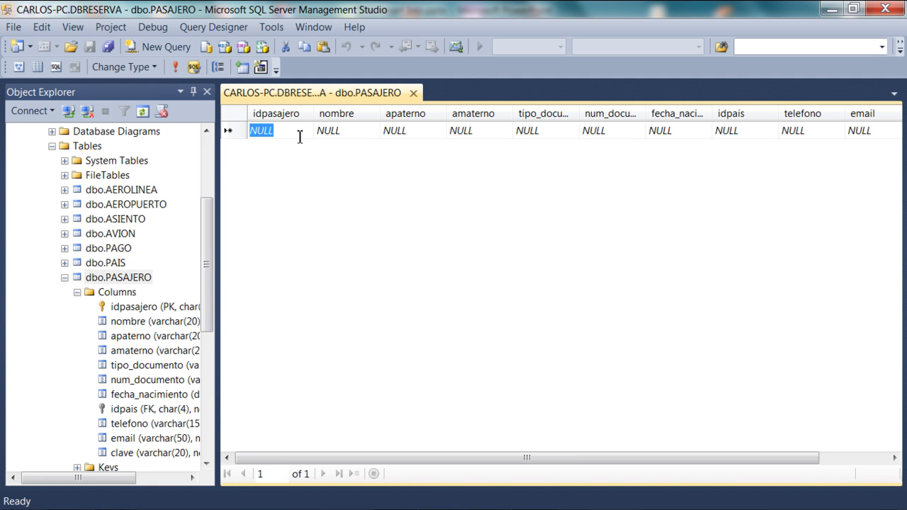
Enter passenger P0000001's id, first name, both surnames, DNI document type and document number.
text(P0)
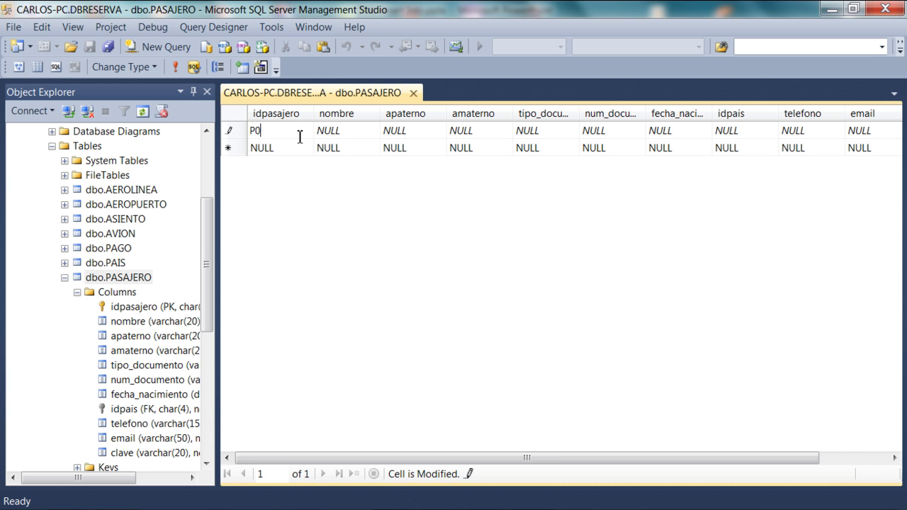
text(00000)
key(Tab)
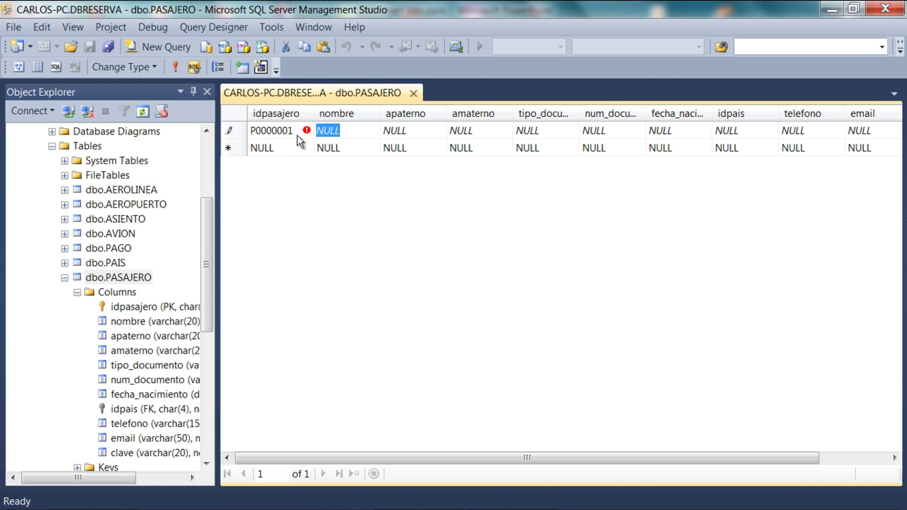
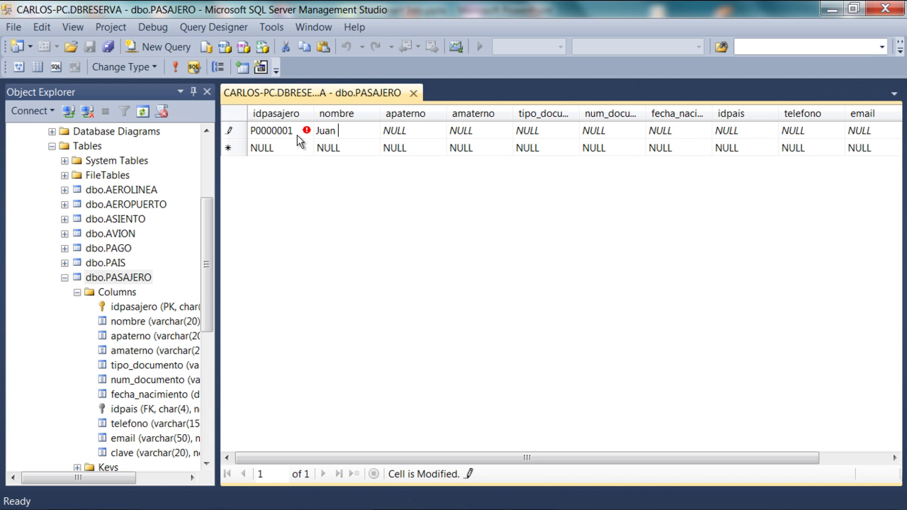
key(Tab)
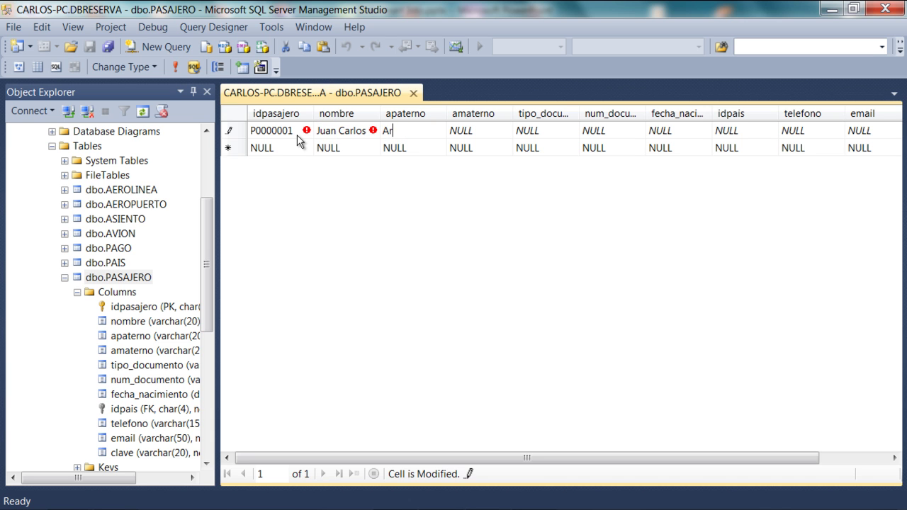
key(Tab)
key(Tab)
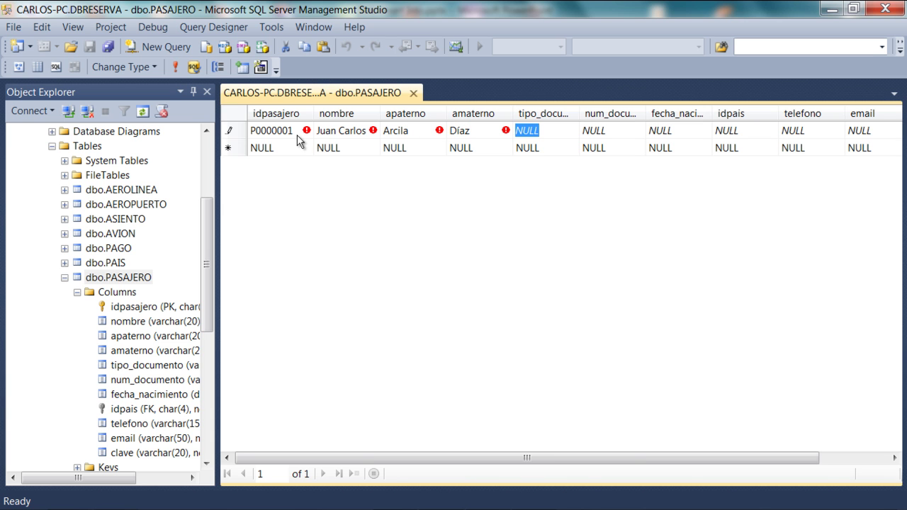
text(DNI)
key(Tab)
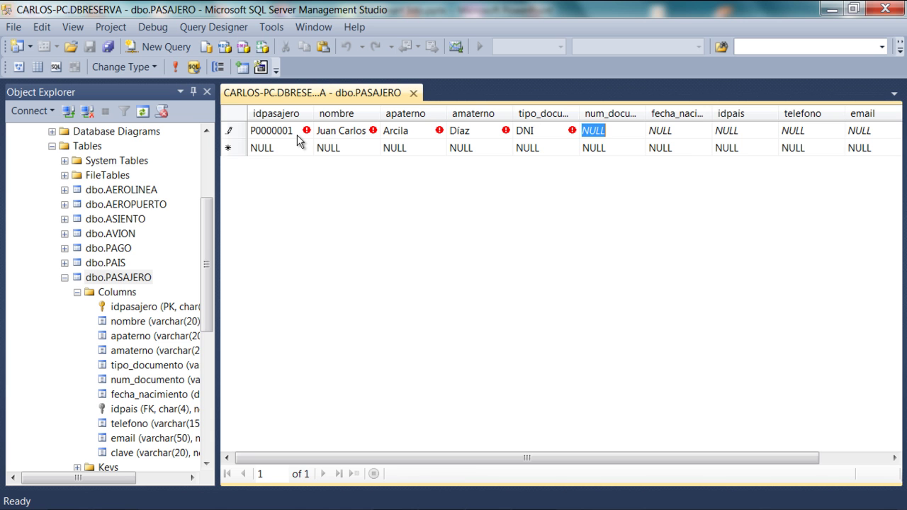
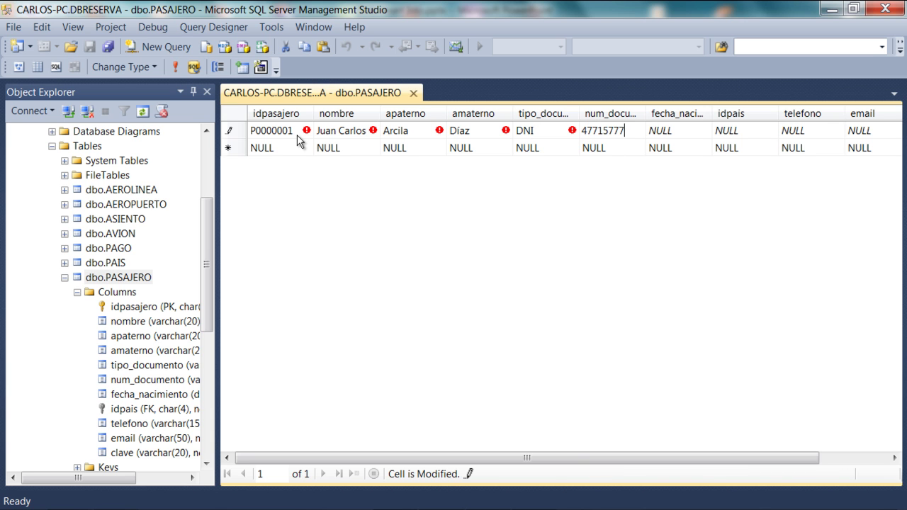
Fill in the birth date, country 0001, phone, e-mail and password, then save the row.
key(Tab)
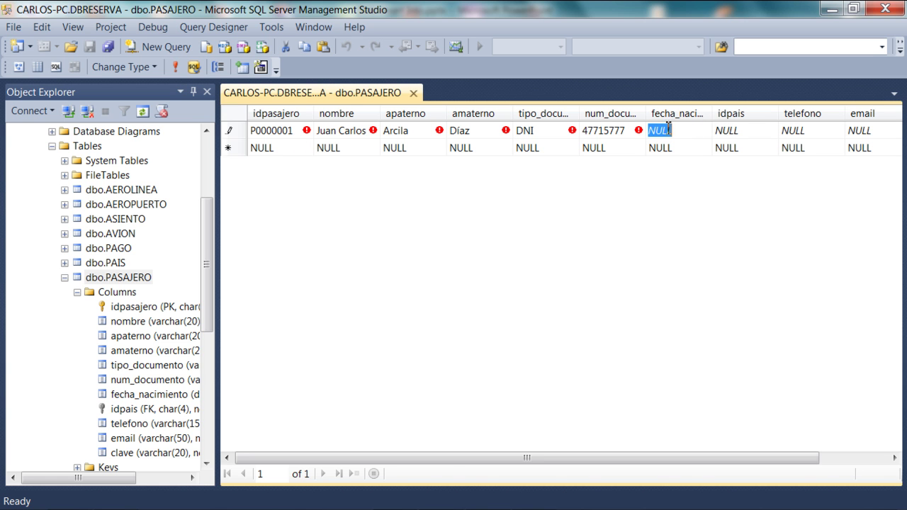
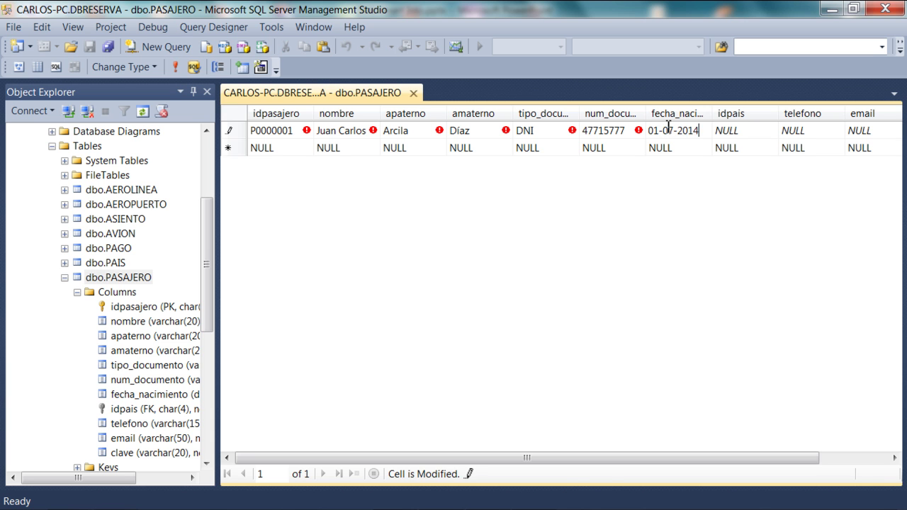
key(Tab)
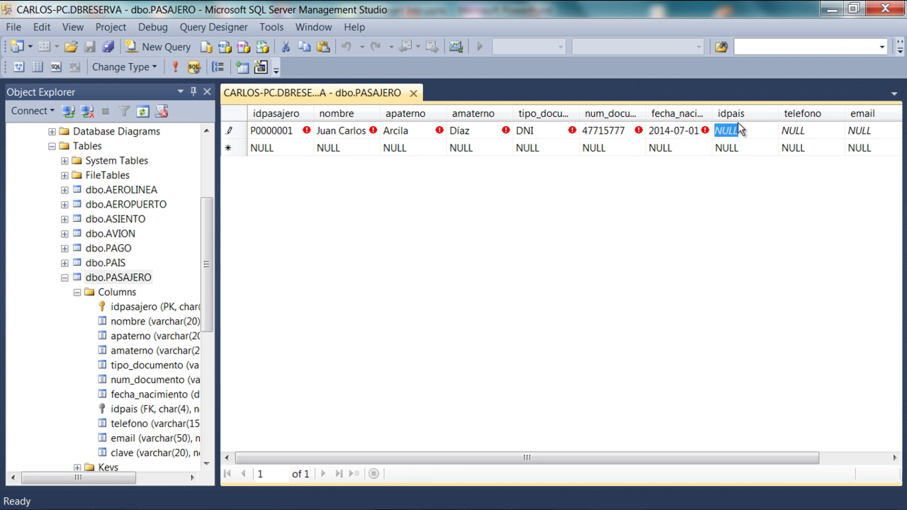
key(Tab)
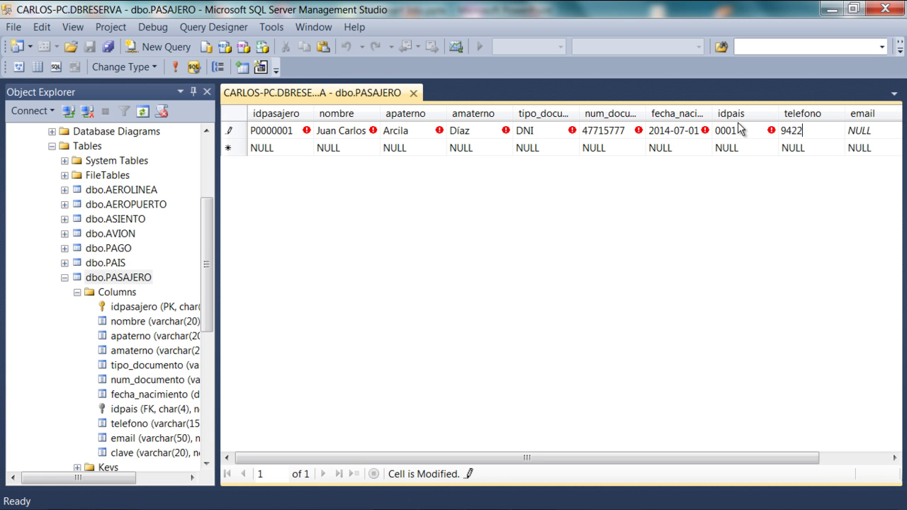
key(Tab)
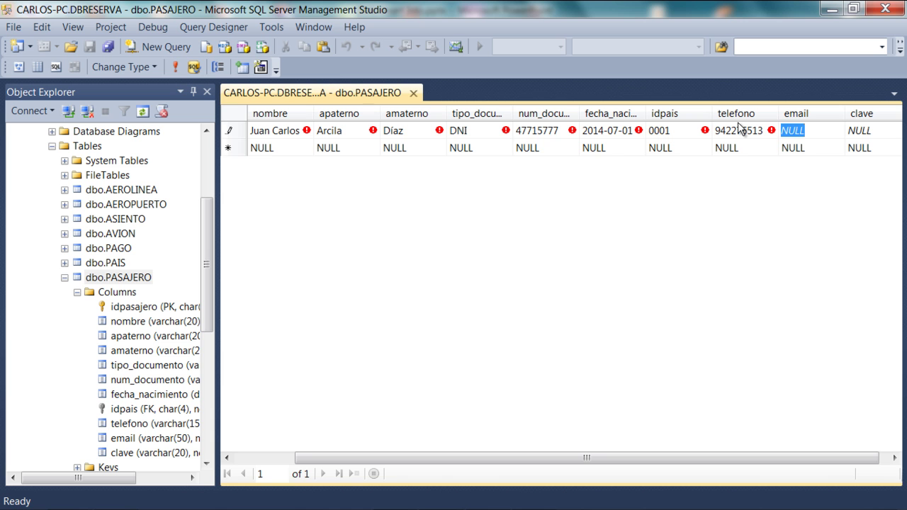
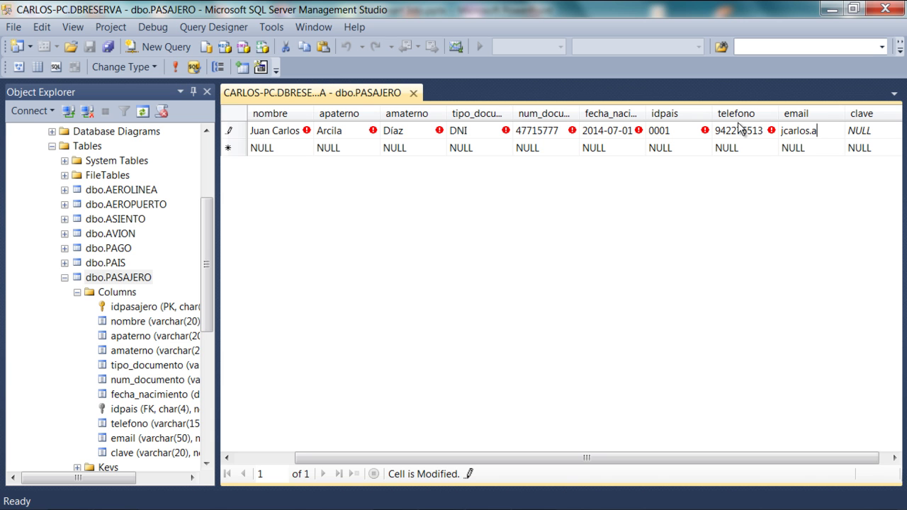
key(Tab)
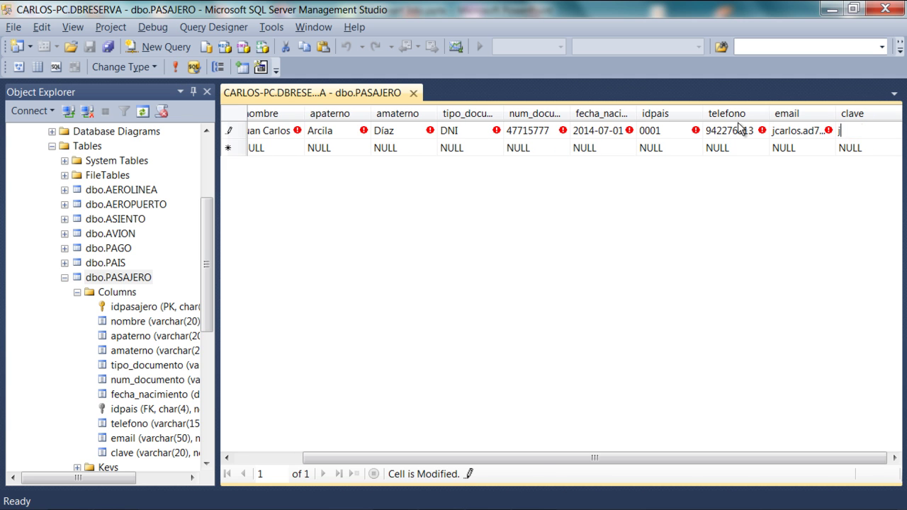
key(Down)
key(shift+Tab)
key(shift+Tab)
key(shift+Tab)
key(shift+Tab)
key(shift+Tab)
key(shift+Tab)
key(shift+Tab)
key(shift+Tab)
key(shift+Tab)
key(shift+Tab)
Enter passenger id P0000002 with the passenger's first name and both surnames.
text(P)
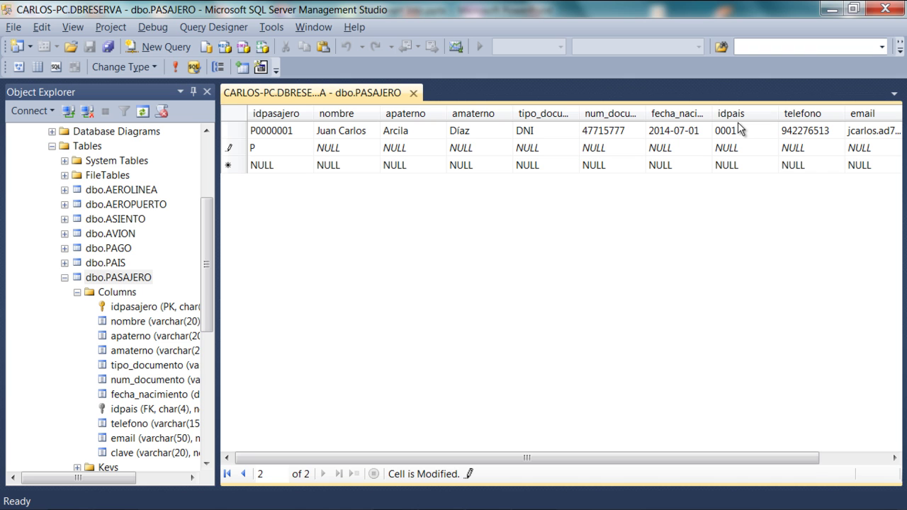
text(0000002)
key(Tab)
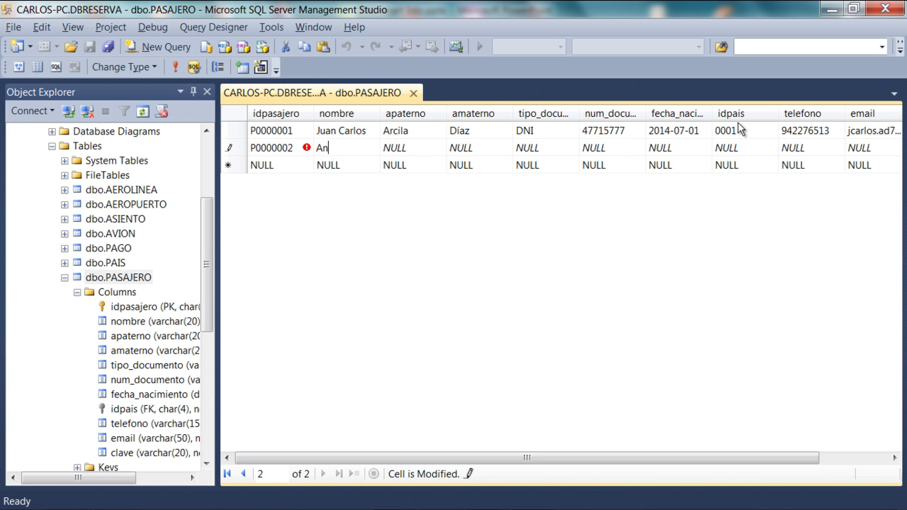
key(Tab)
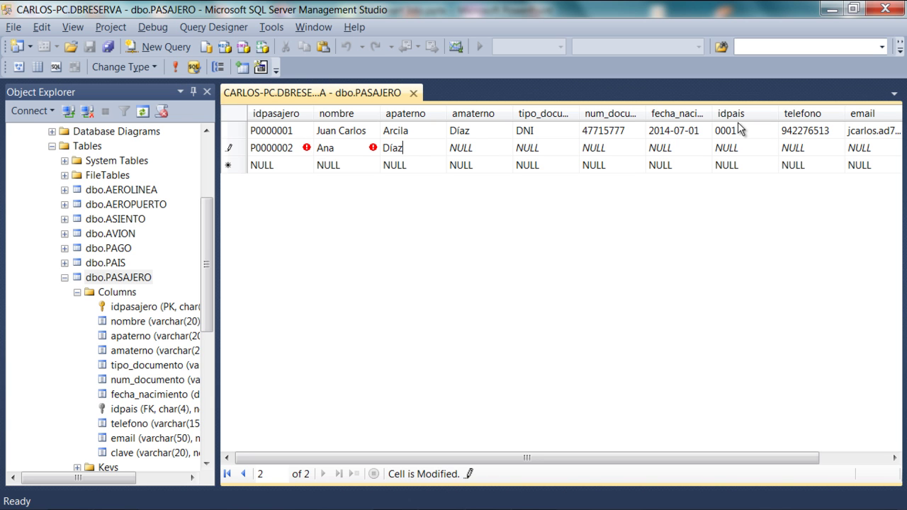
key(Tab)
key(Tab)
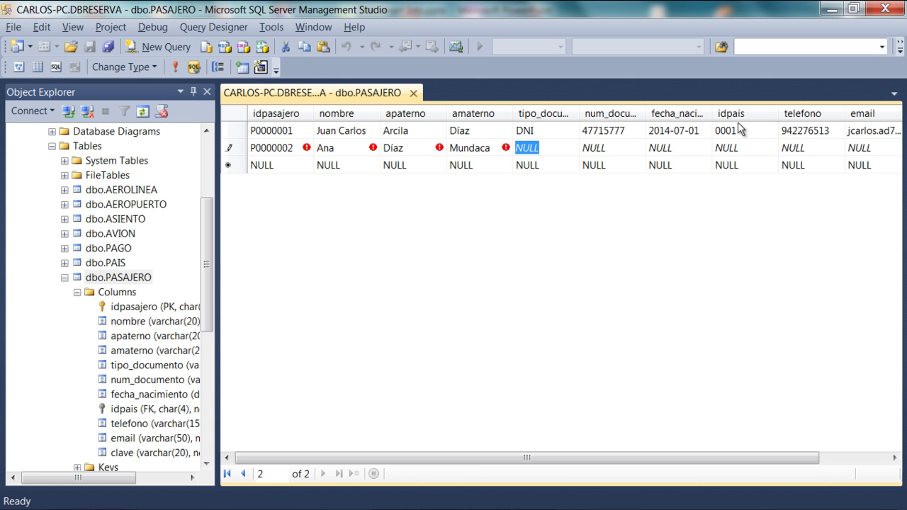
text(PASS)
key(Tab)
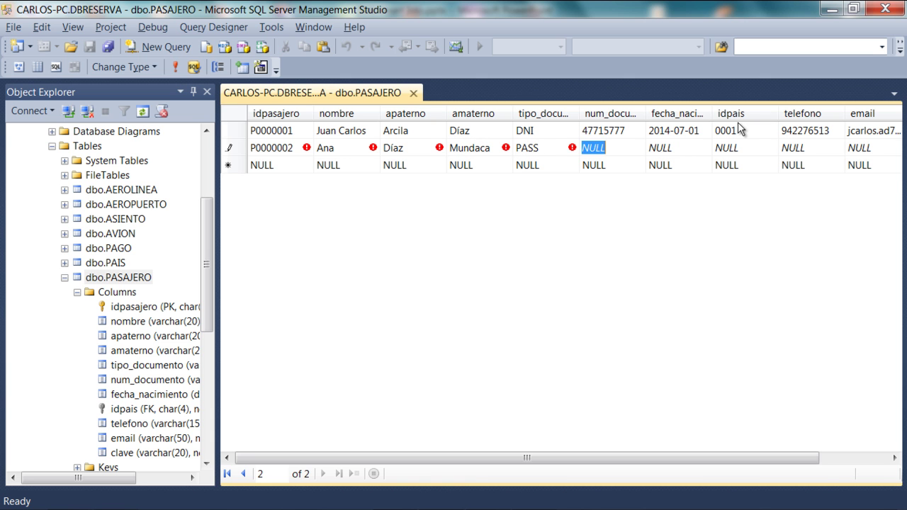
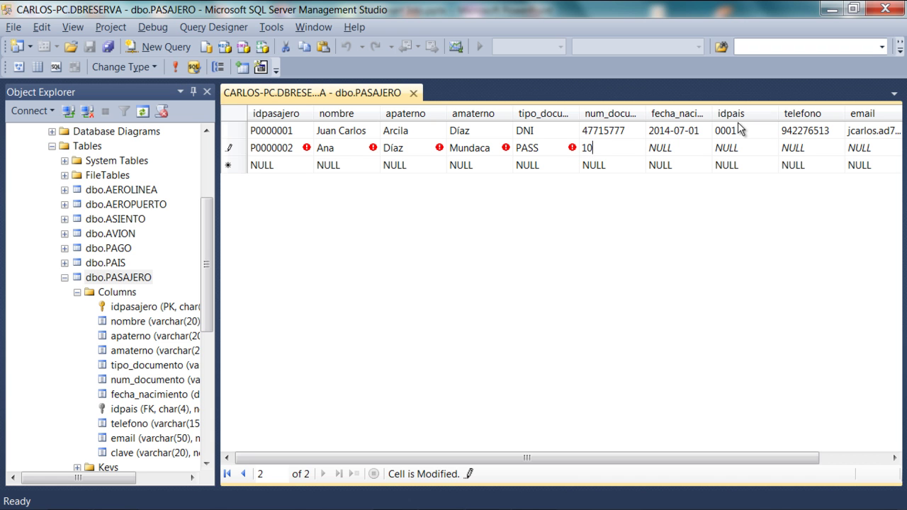
key(Tab)
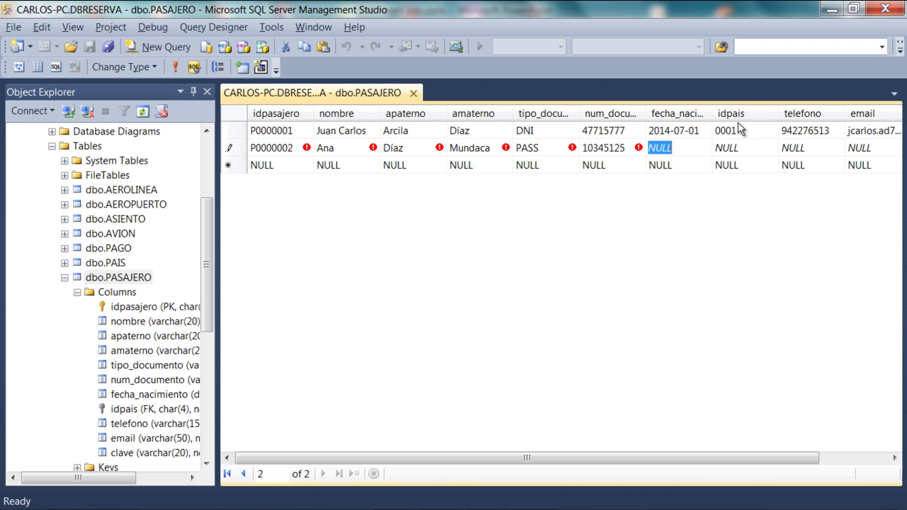
text(04-03)
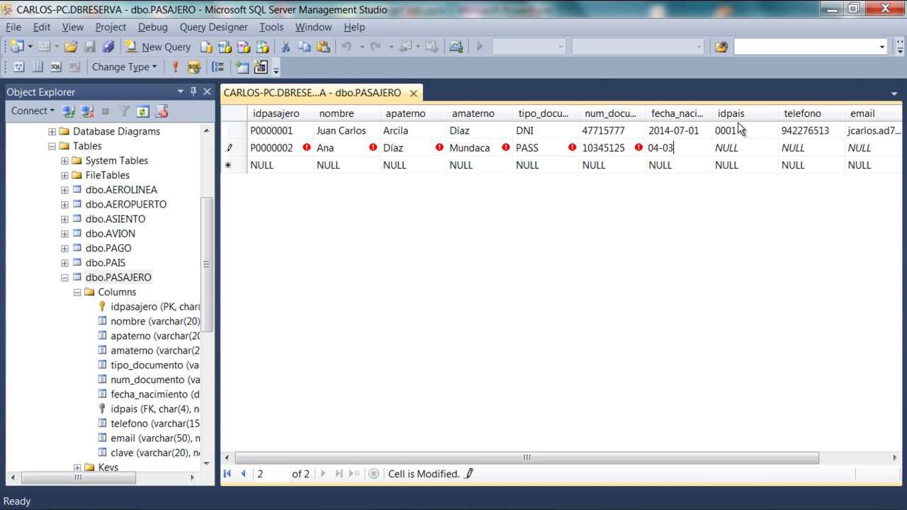
text(-1968)
key(Tab)
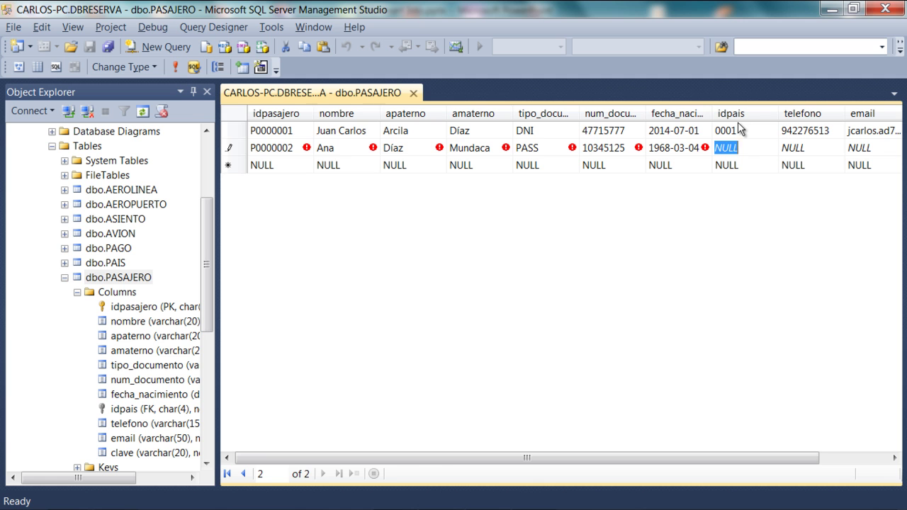
text(0001)
key(Tab)
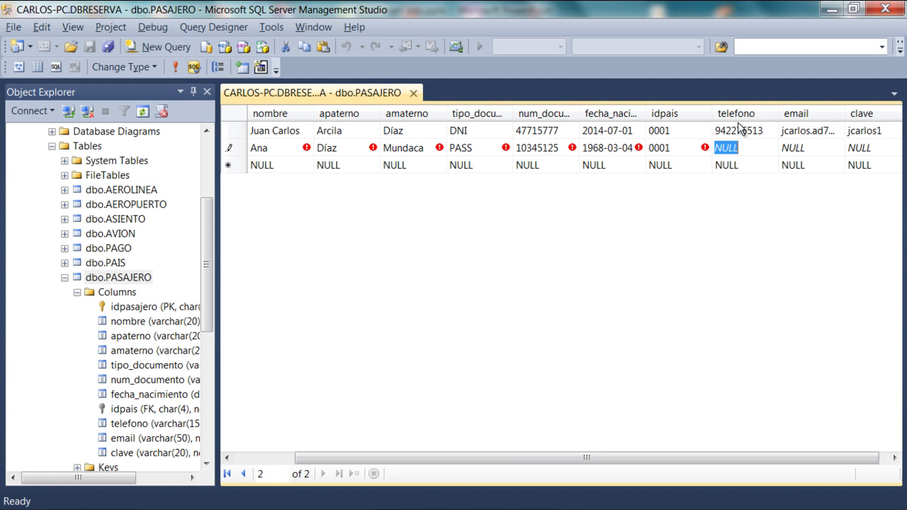
Leave the phone NULL, enter the e-mail and password, and save the row.
key(Tab)
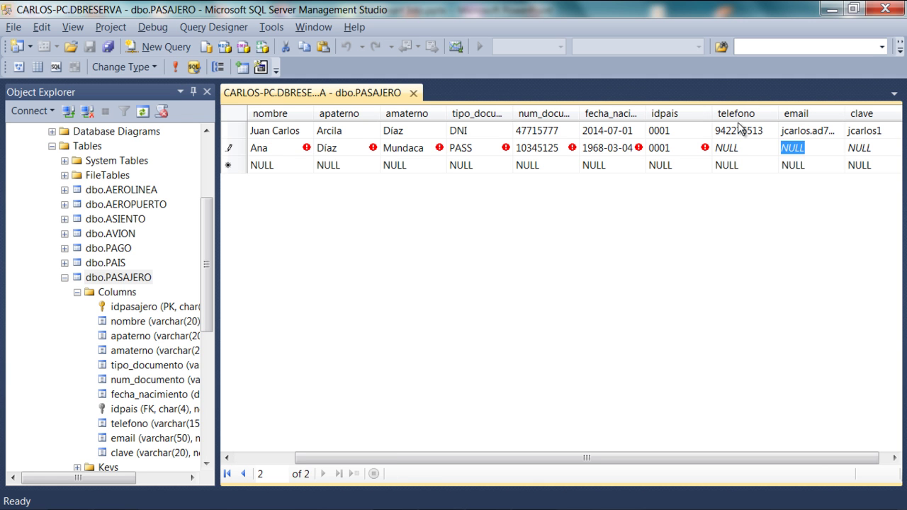
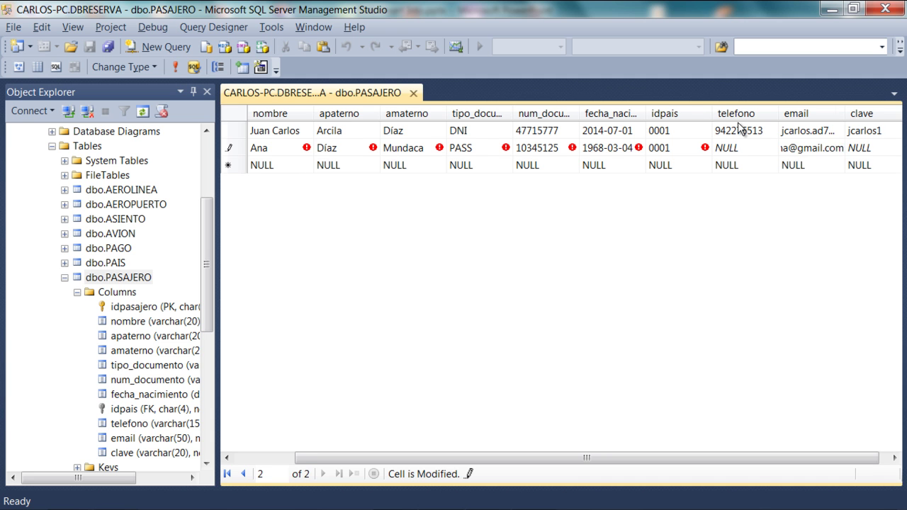
key(Tab)
text(anita01)
key(Down)
key(Left)
key(Left)
key(Left)
key(Left)
key(Left)
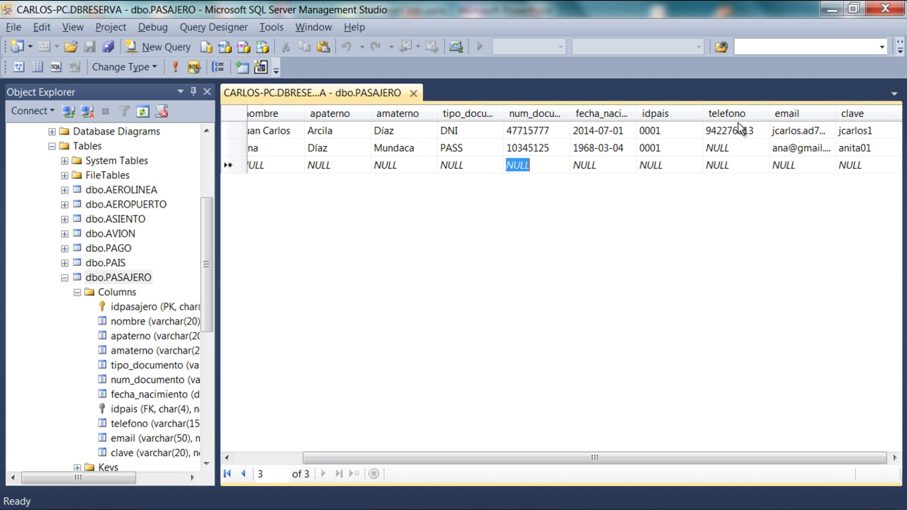
Enter passenger id P0000003 with the passenger's first name and both surnames.
key(Left)
key(Left)
key(Left)
key(Left)
key(Left)
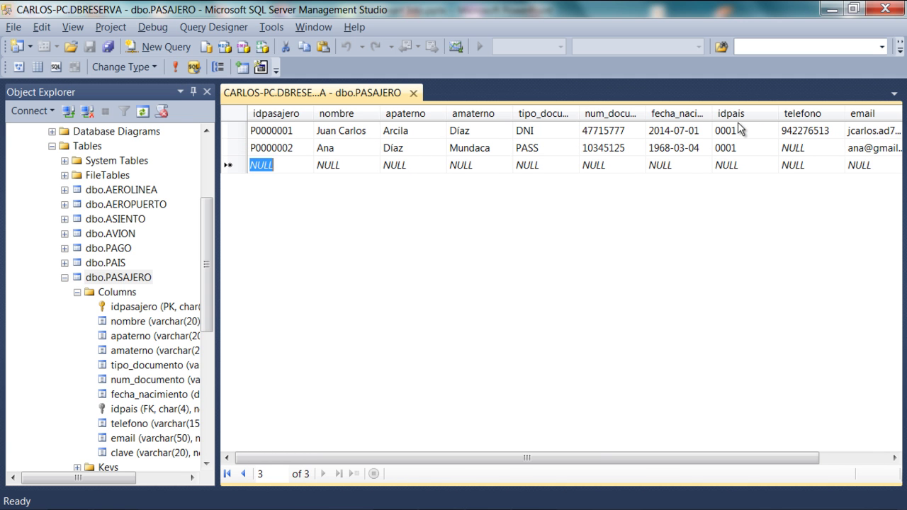
text(P0000003)
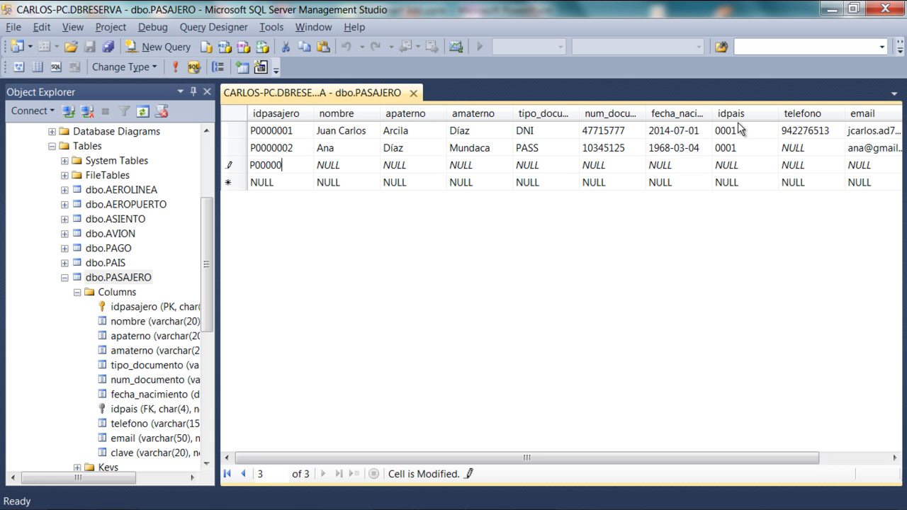
key(Tab)
key(Tab)
key(Tab)
key(Tab)
text(DNI)
key(Tab)
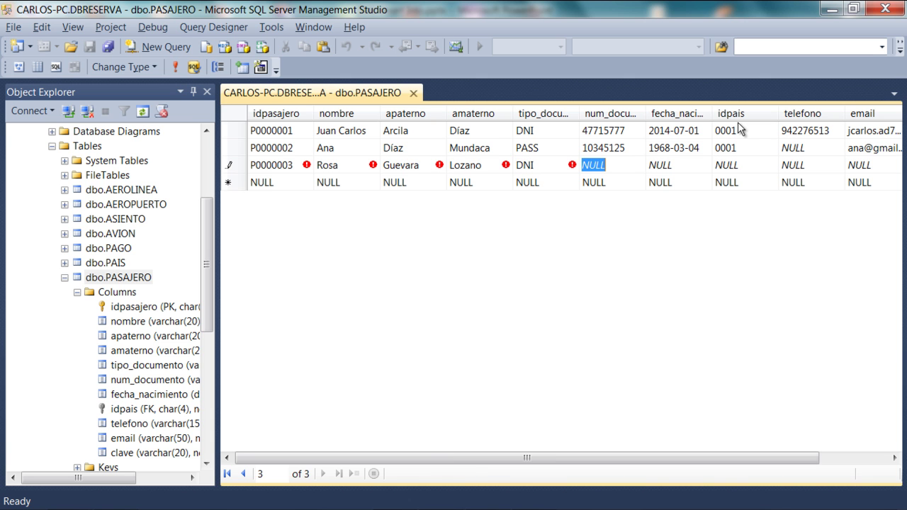
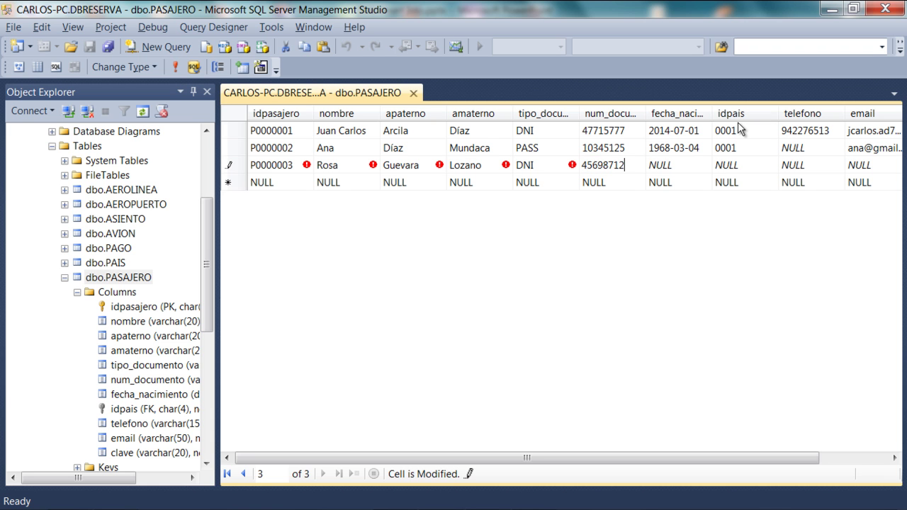
key(Tab)
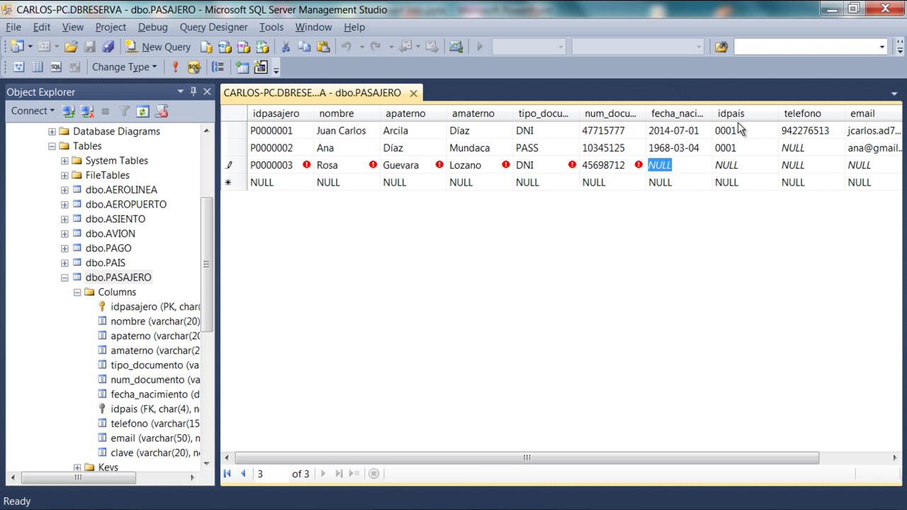
text(02)
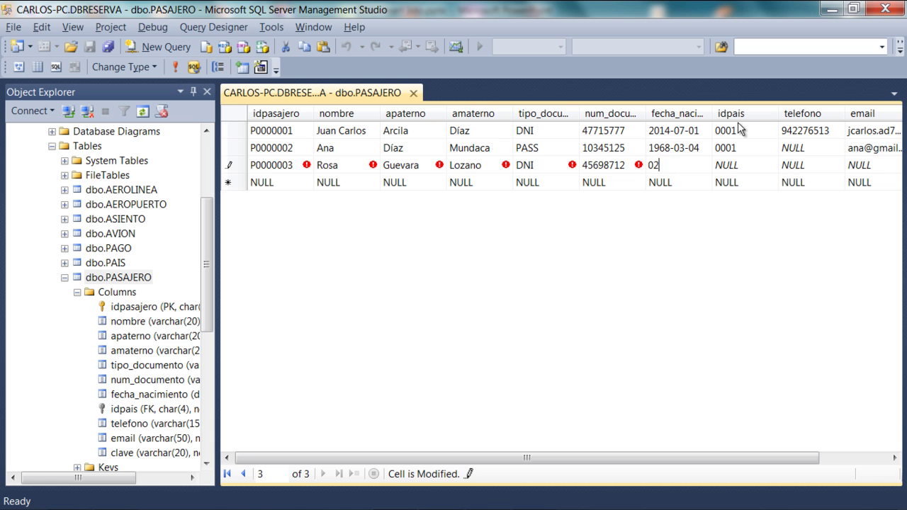
text(-02-1986)
key(Tab)
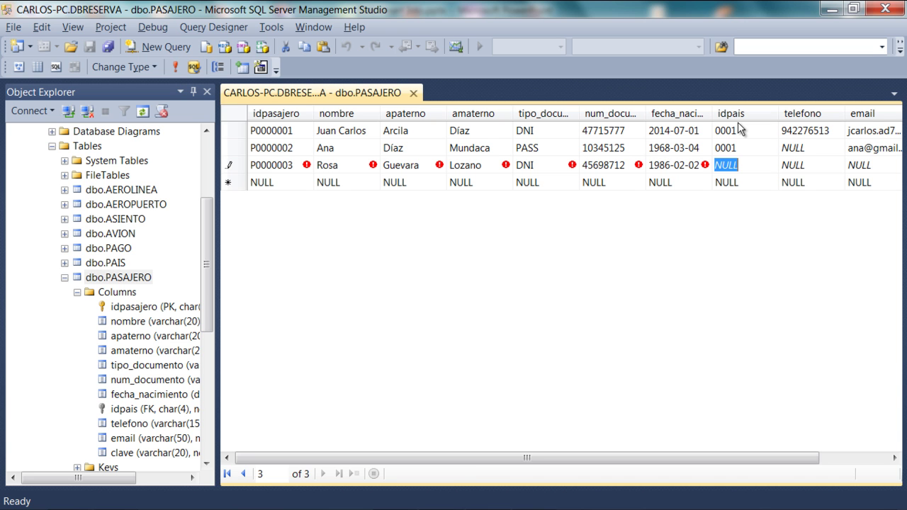
text(0002)
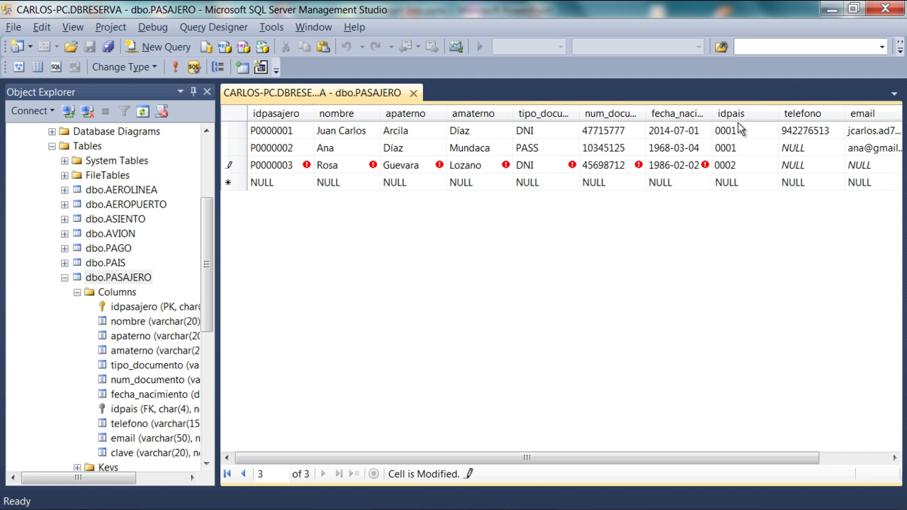
key(Tab)
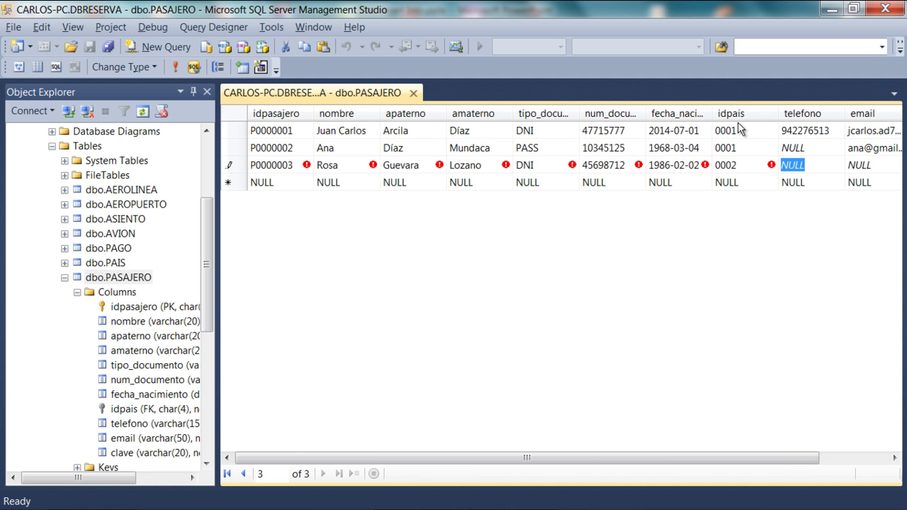
Skip the phone, enter the e-mail and password, and save the third row.
key(Tab)
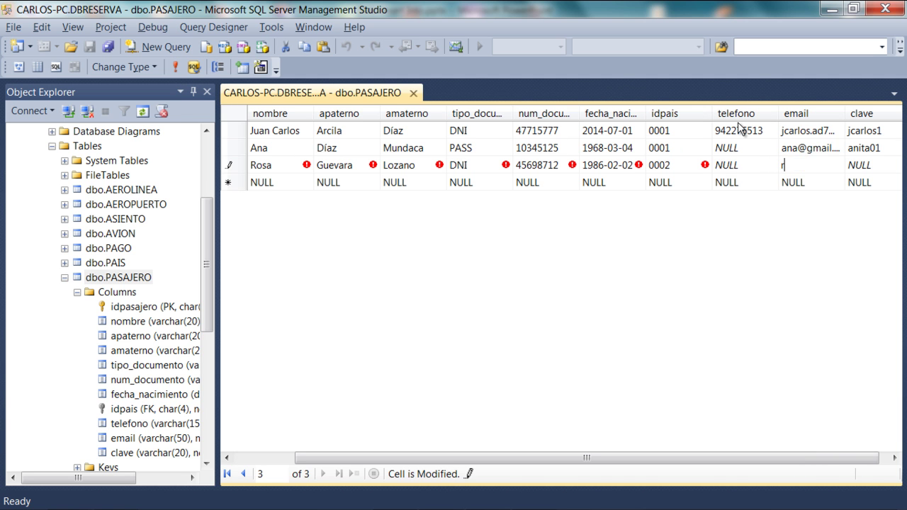
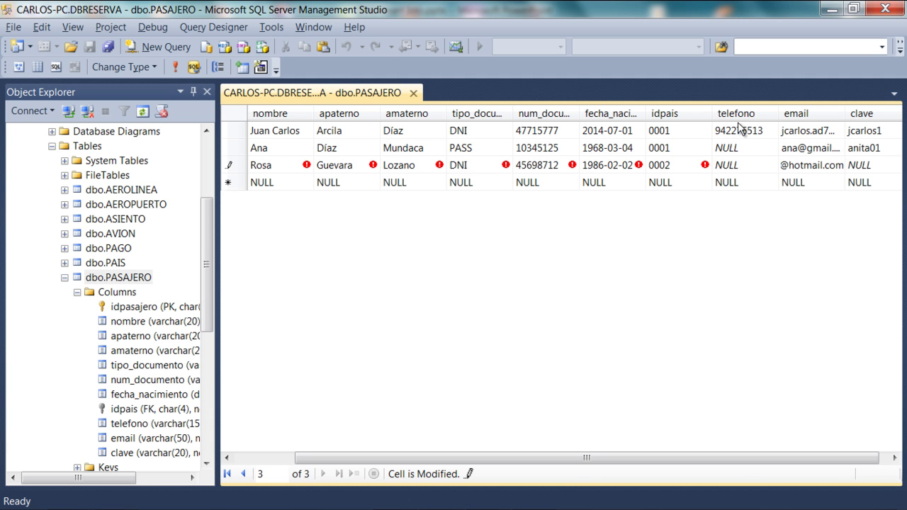
key(Tab)
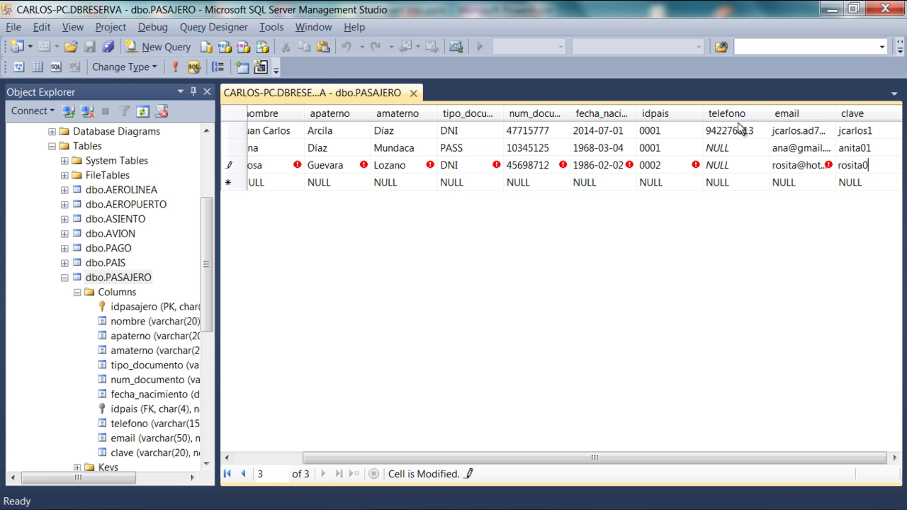
key(Down)
key(Left)
key(Left)
key(Left)
key(Left)
key(Left)
key(Left)
key(Left)
key(Left)
key(Left)
key(Left)
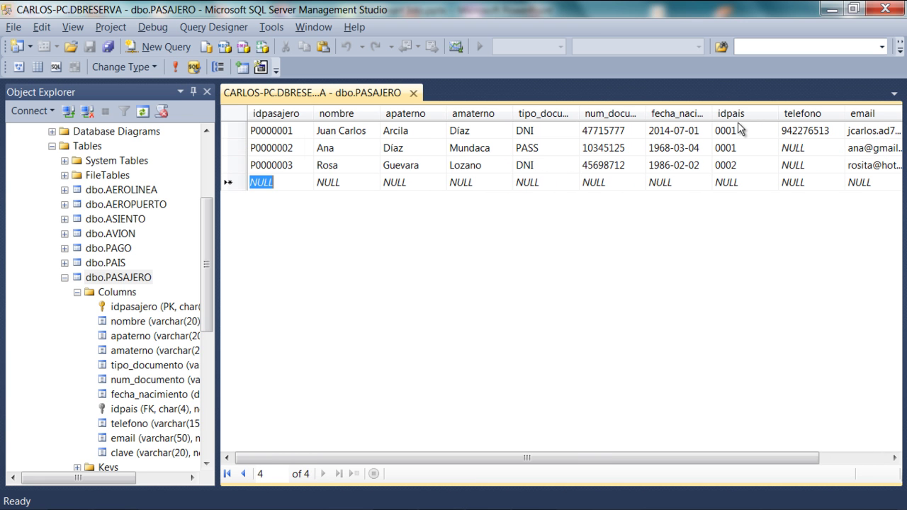
Enter passenger id P0000004 with the passenger's first name and both surnames.
text(P)
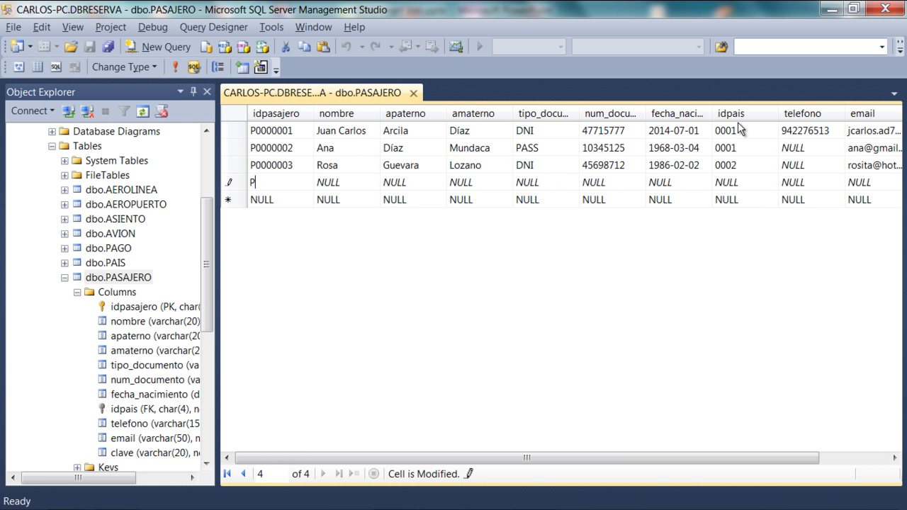
text(0000004)
key(Tab)
key(Tab)
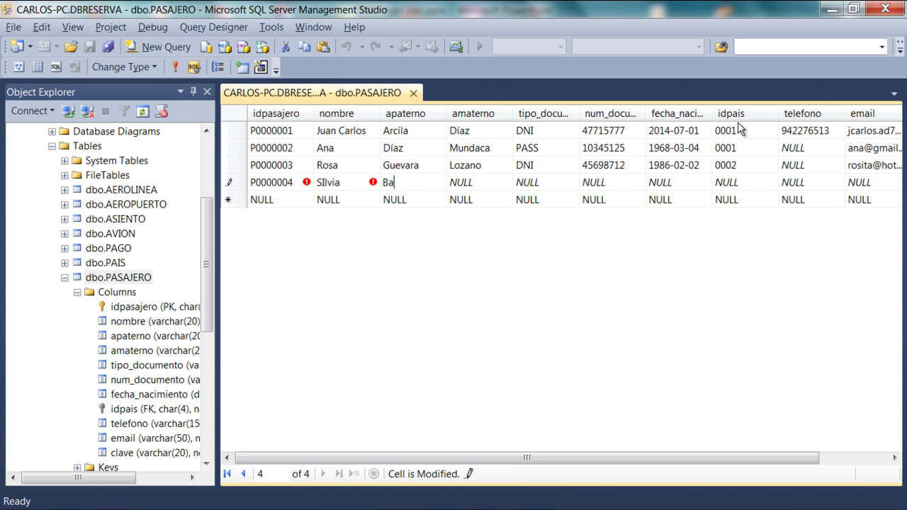
key(Tab)
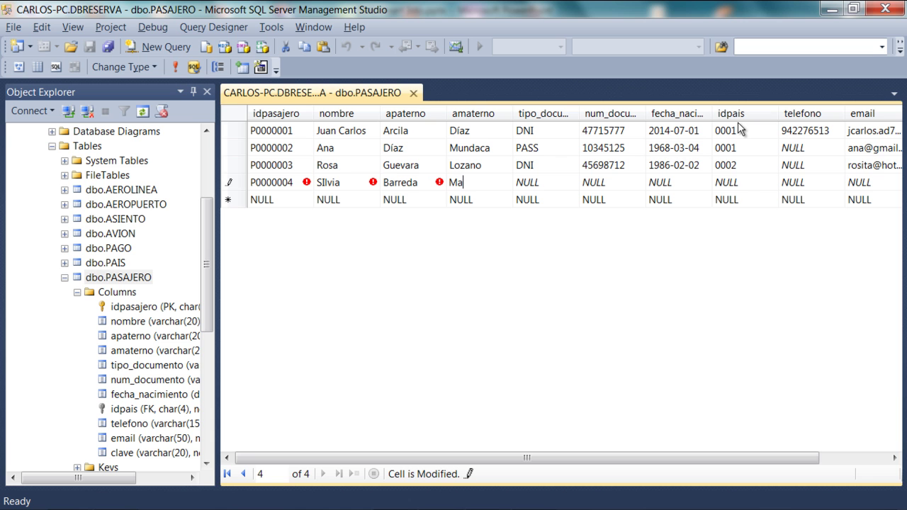
key(Tab)
Fill in document type PASS, the document number, birth date 01-02-1195 and country 0010.
text(PASS)
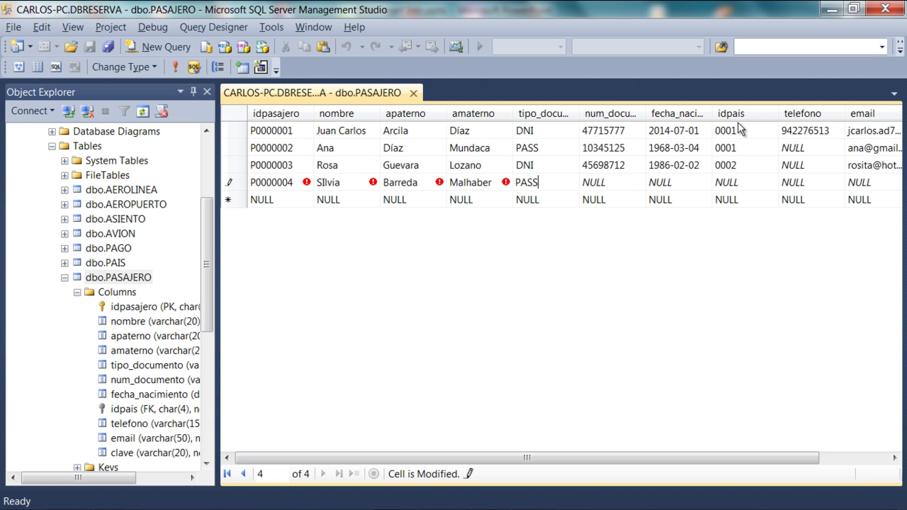
key(Tab)
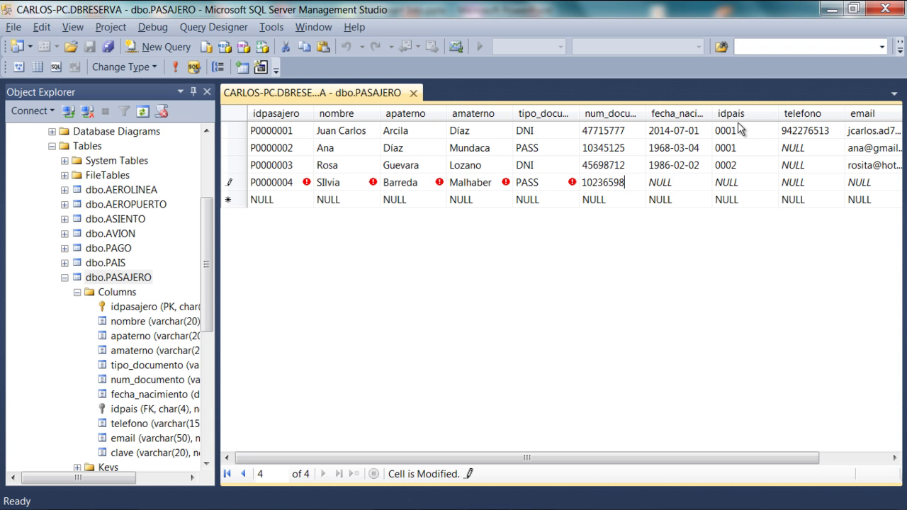
key(Tab)
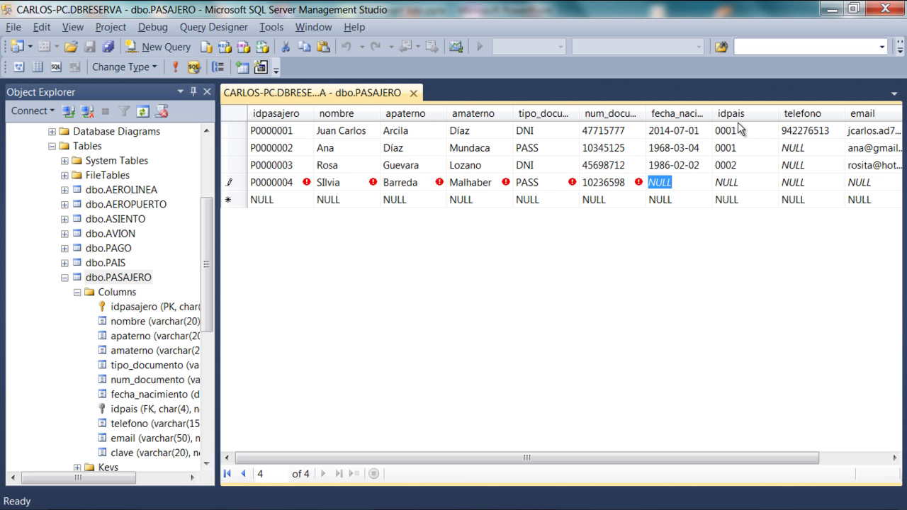
text(01-0)
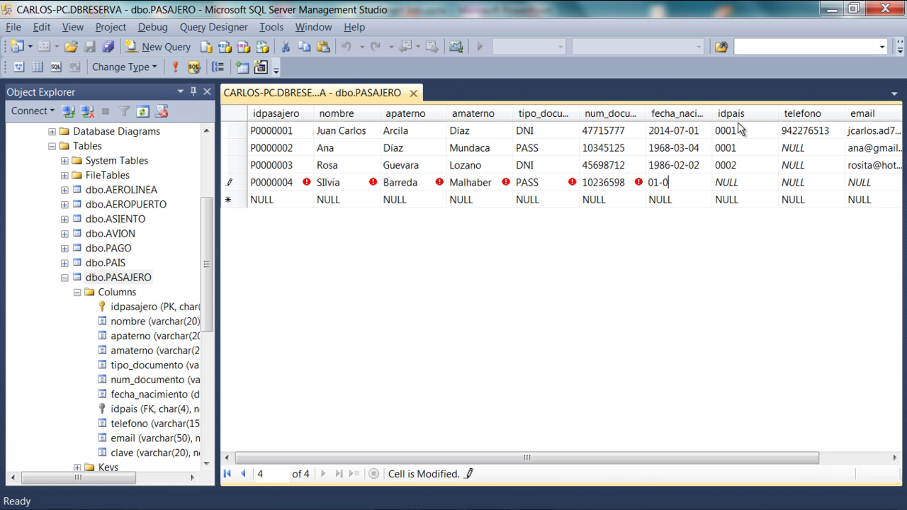
text(2-1195)
click(755, 180)
text(0)
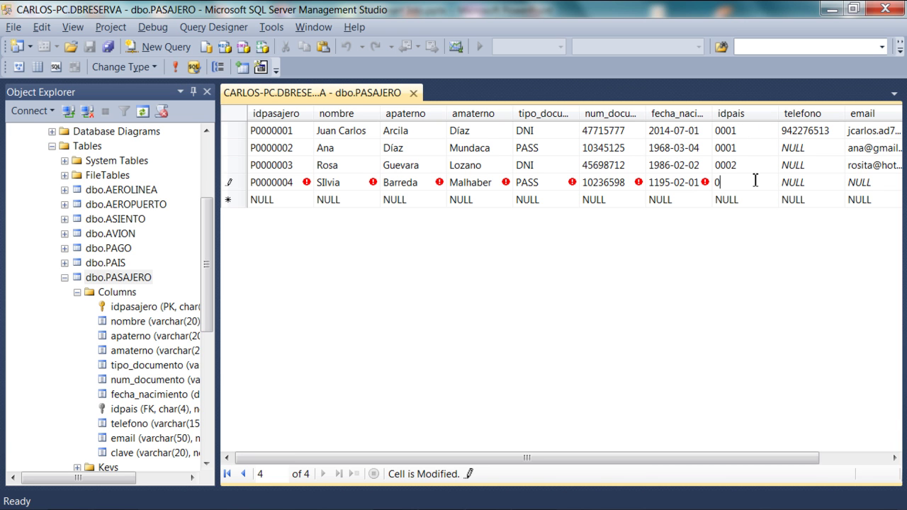
text(010)
click(82, 265)
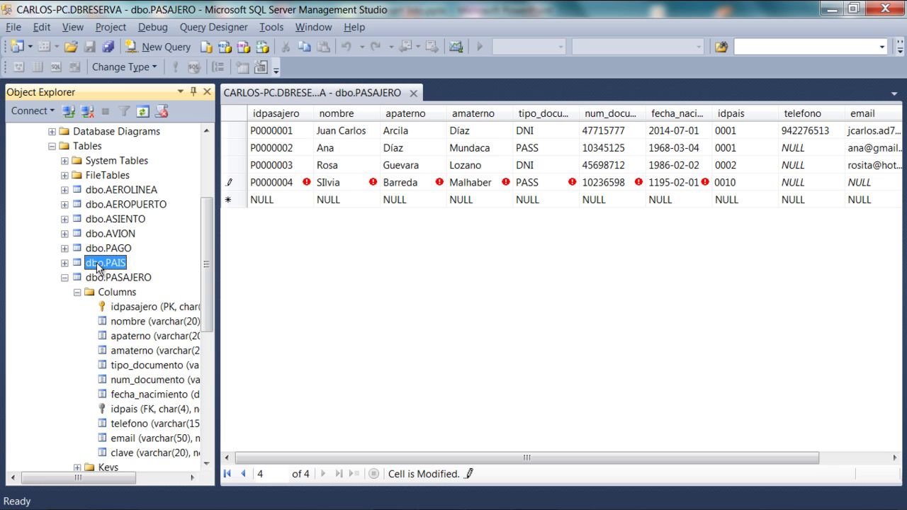
Open dbo.PAIS for editing, confirm code 0010 is España, then return to dbo.PASAJERO.
right_click(100, 268)
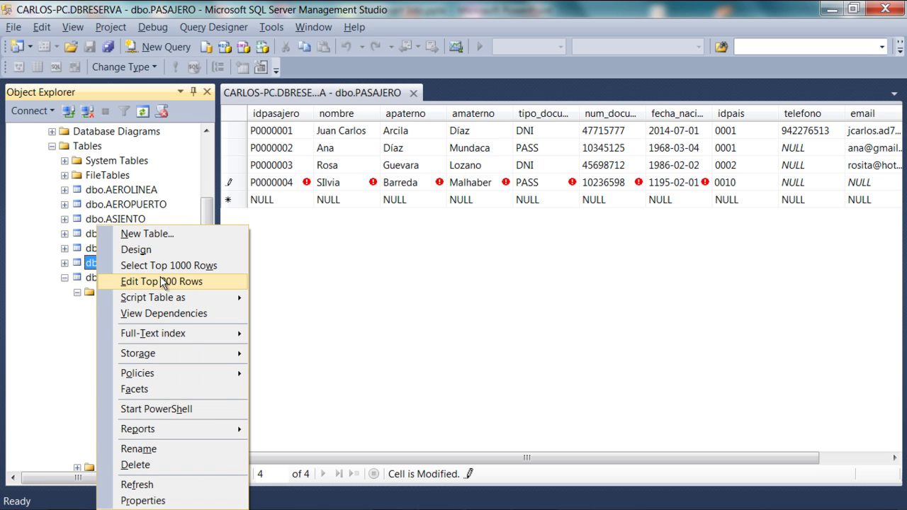
click(163, 282)
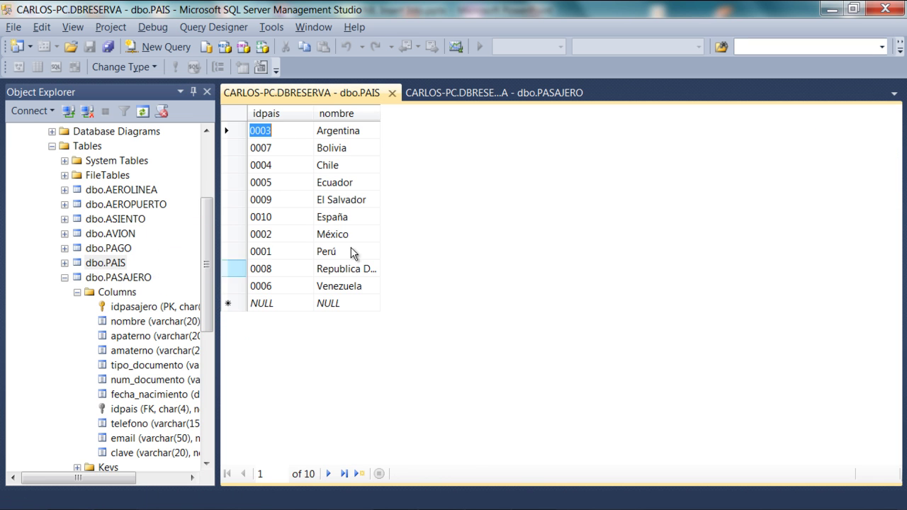
click(278, 219)
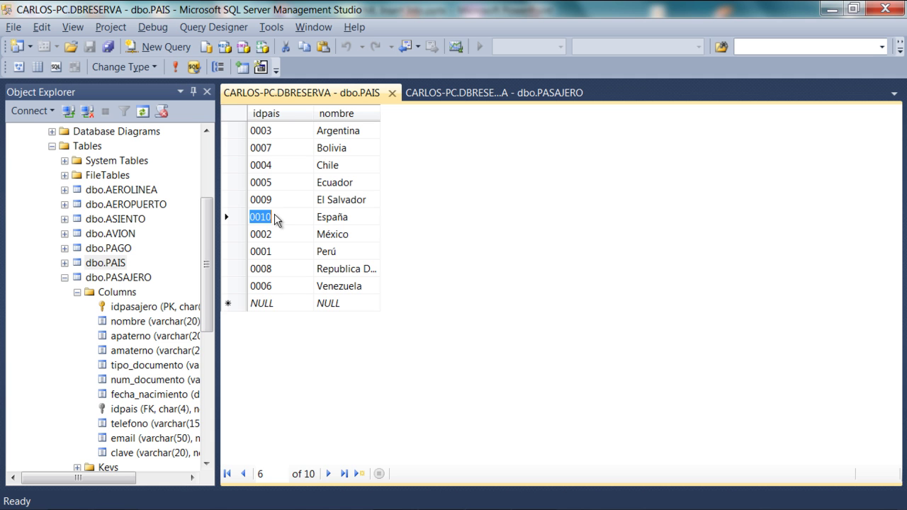
click(344, 220)
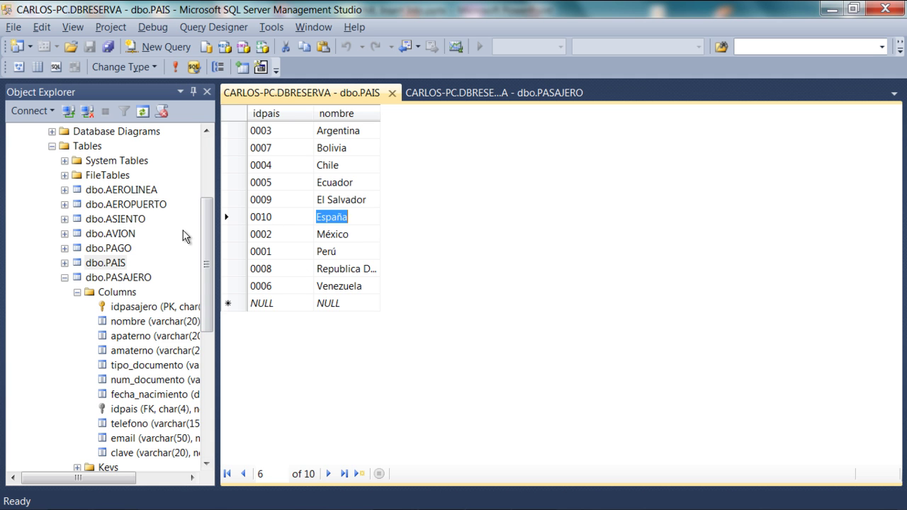
click(529, 93)
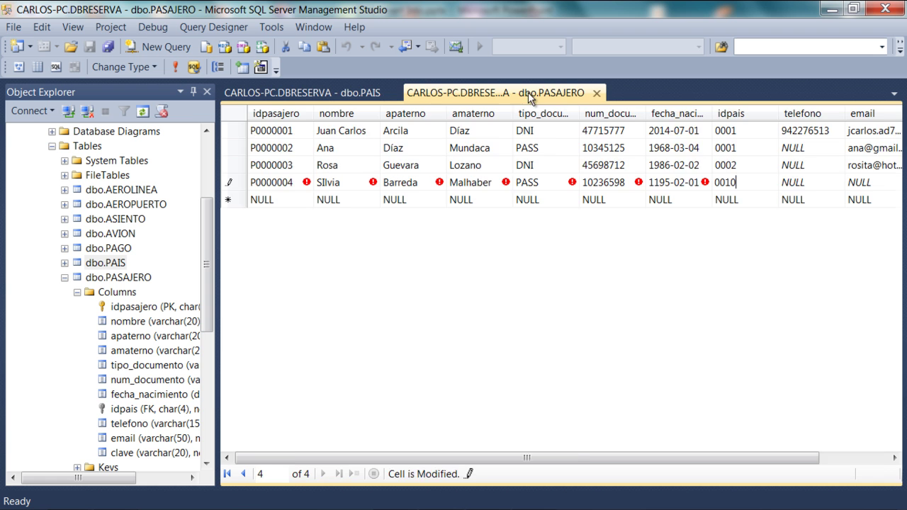
Enter P0000004's phone number, e-mail and password, and save the row.
text(963258741)
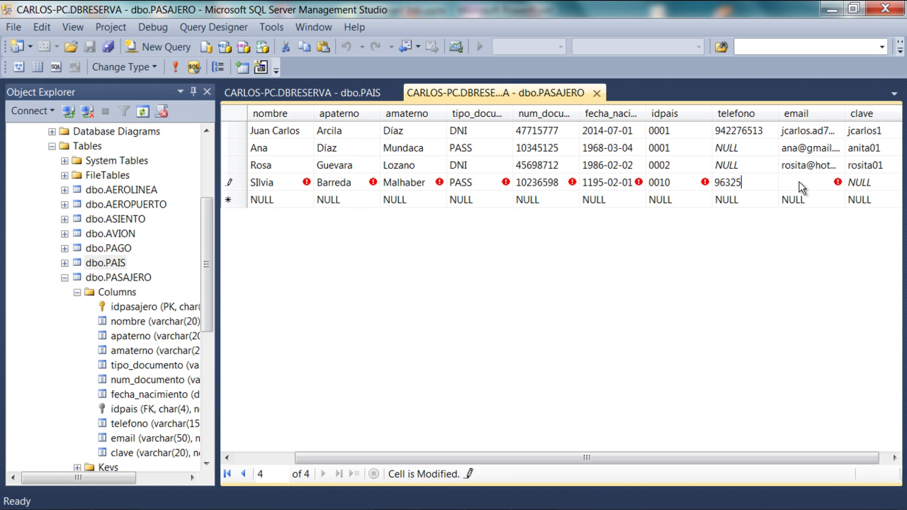
key(Tab)
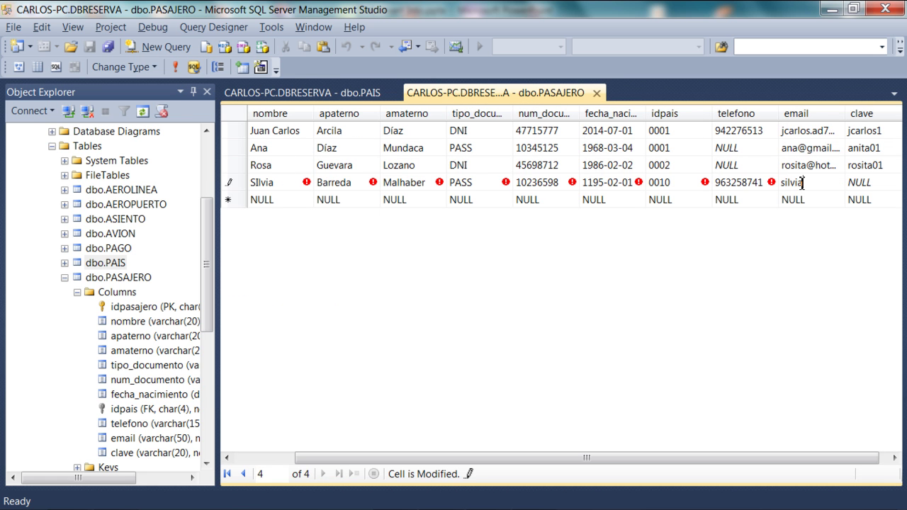
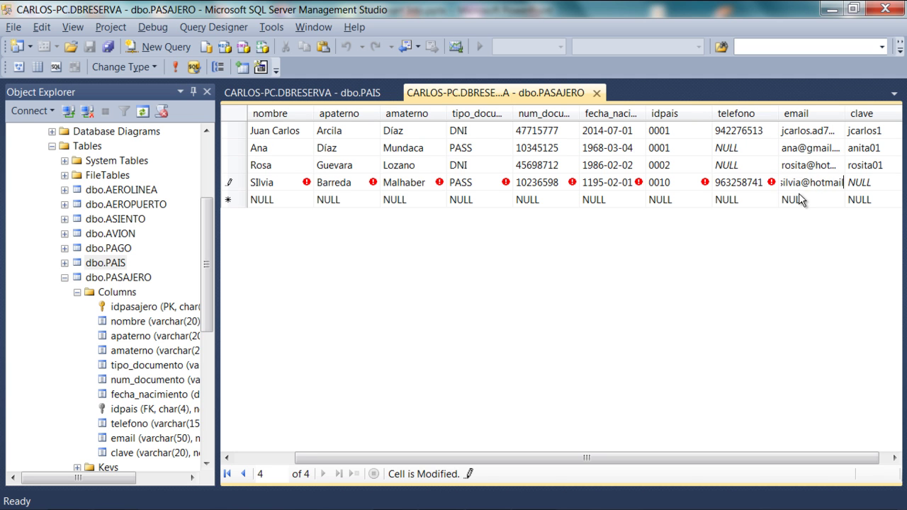
key(Tab)
text(silvia01)
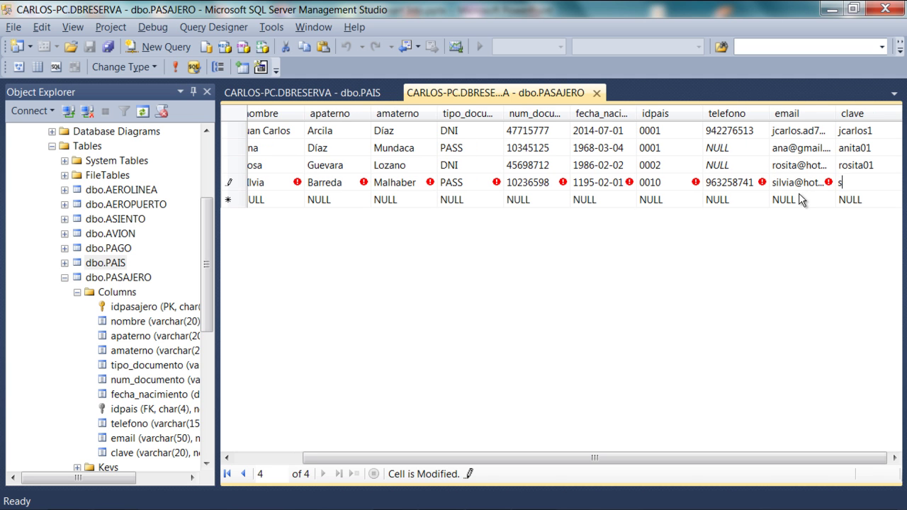
key(Return)
key(shift+Tab)
key(shift+Tab)
key(shift+Tab)
key(shift+Tab)
key(shift+Tab)
key(shift+Tab)
key(shift+Tab)
key(shift+Tab)
key(shift+Tab)
key(shift+Tab)
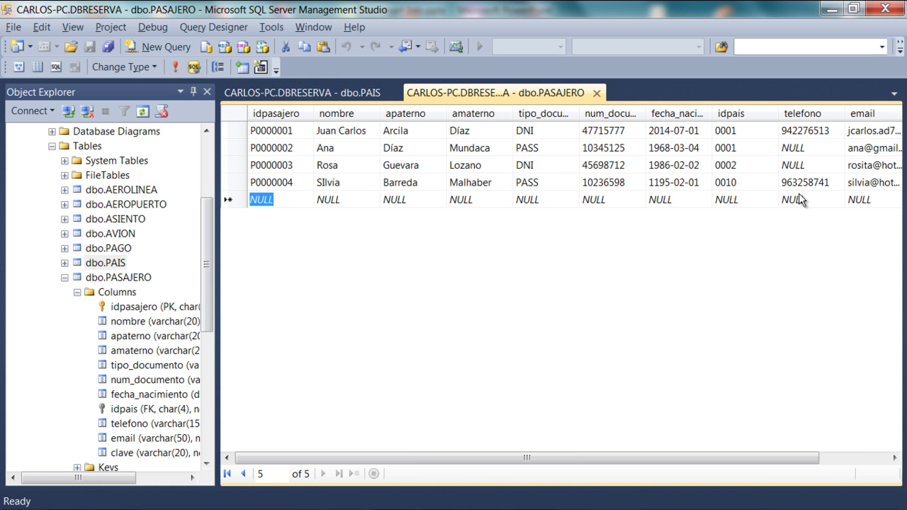
Enter passenger id P0000005 with the passenger's first name and both surnames.
text(P000)
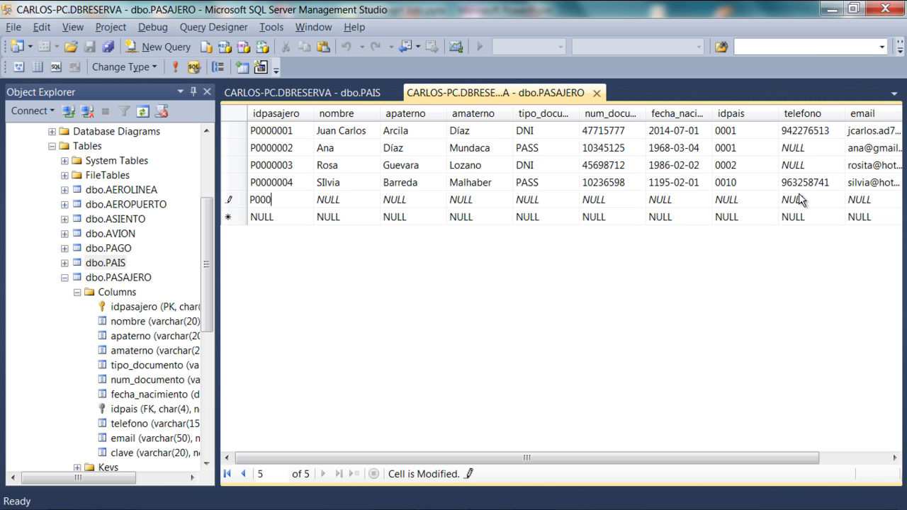
text(000)
text(5)
key(Tab)
key(Tab)
key(Tab)
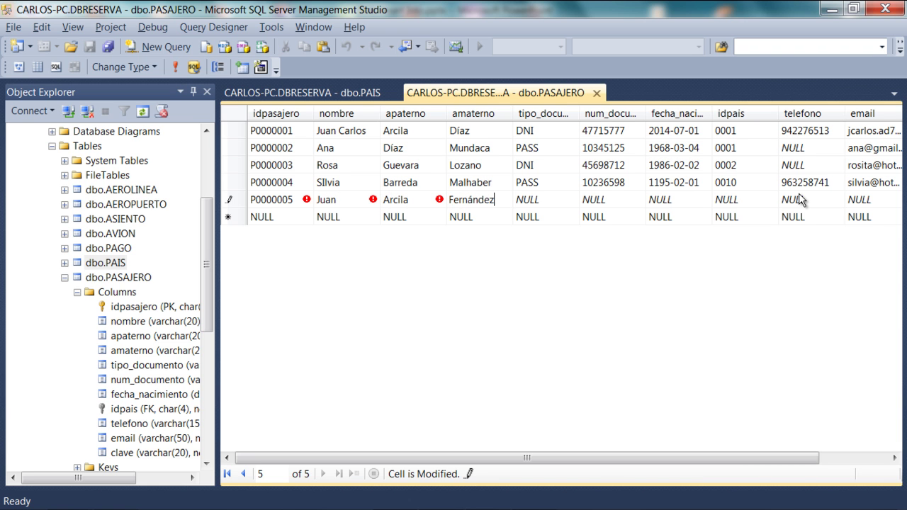
key(Tab)
text(DNI)
key(Tab)
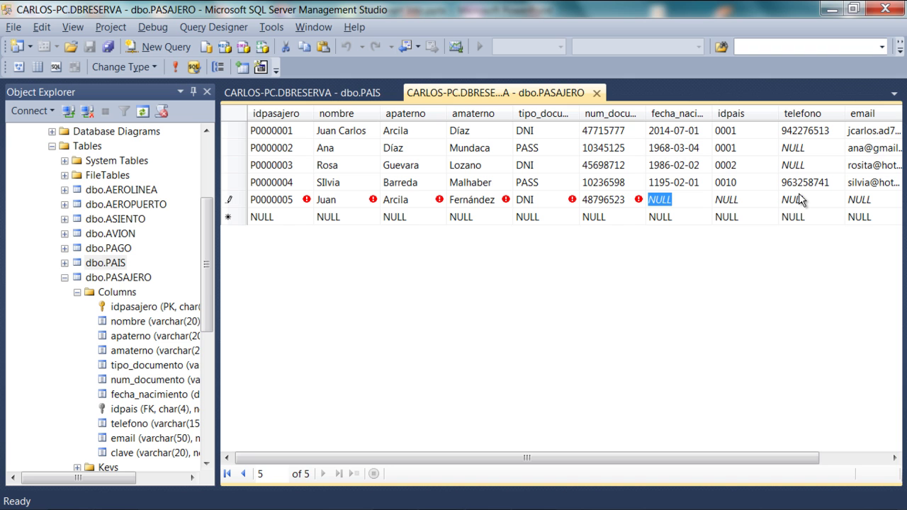
text(15)
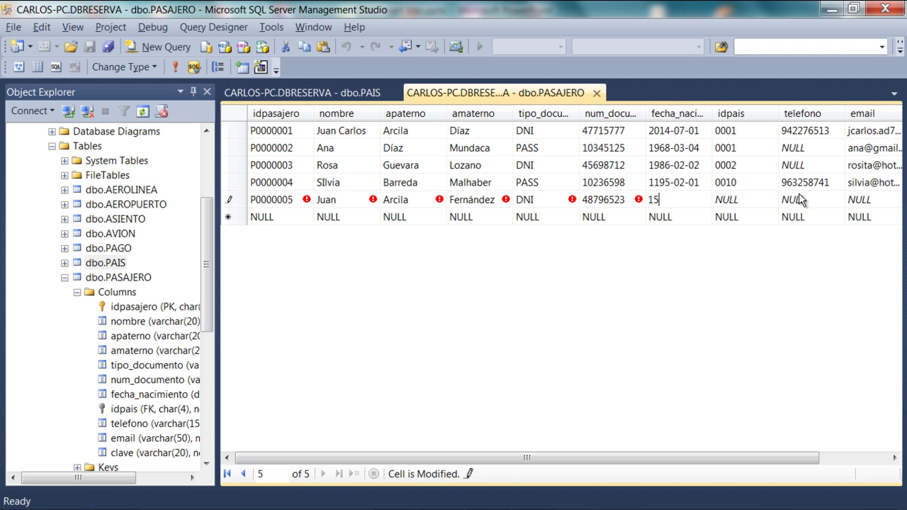
text(-12-1965)
key(Tab)
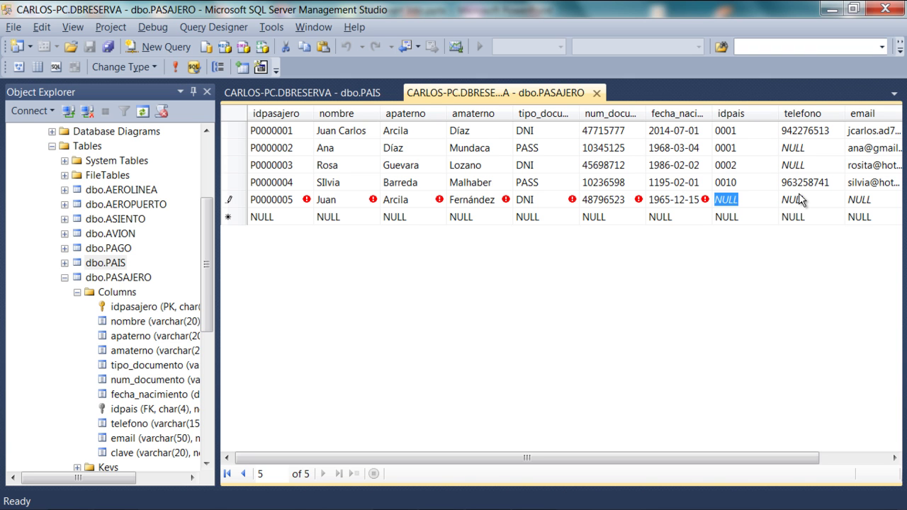
text(0001)
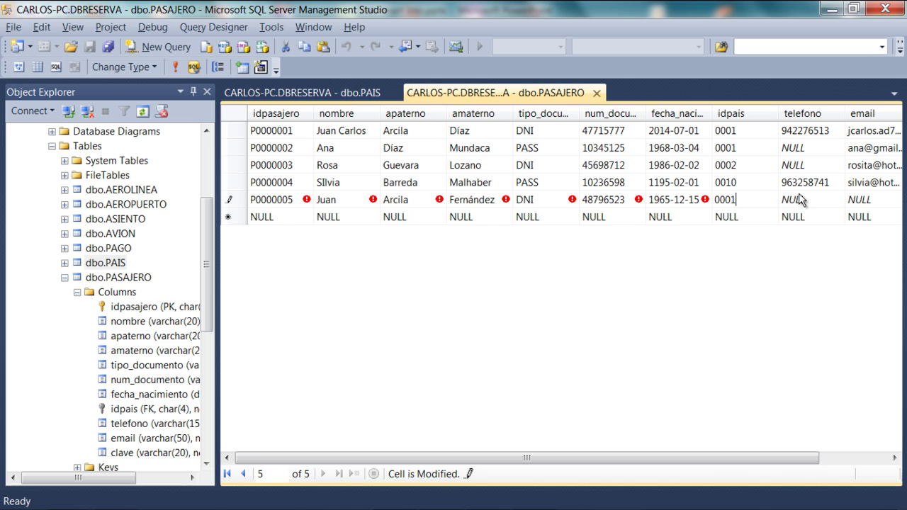
key(Tab)
Enter the phone number, e-mail and password, and save passenger P0000005.
text(9632)
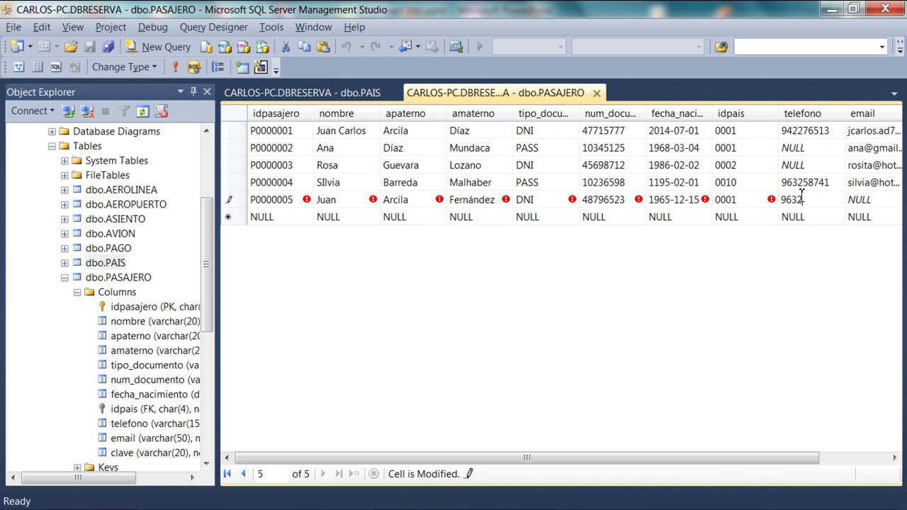
text(14587)
key(Tab)
key(Tab)
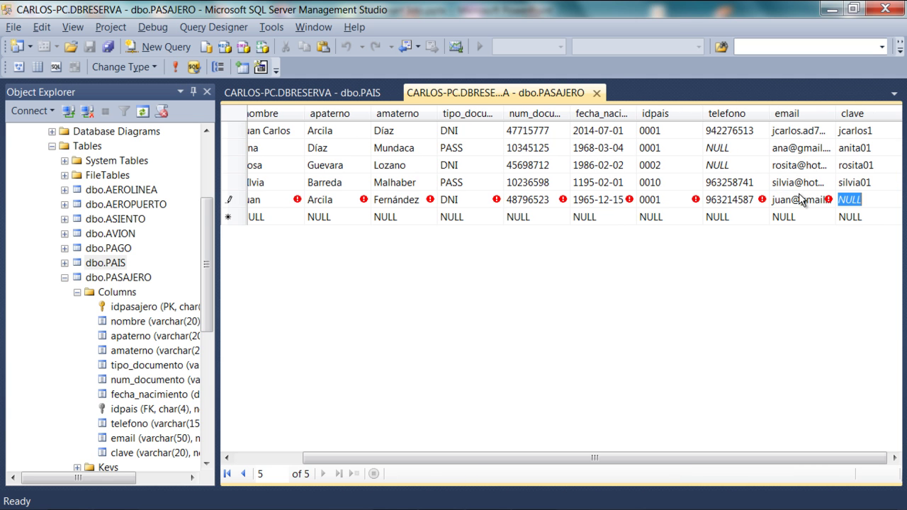
text(juan07)
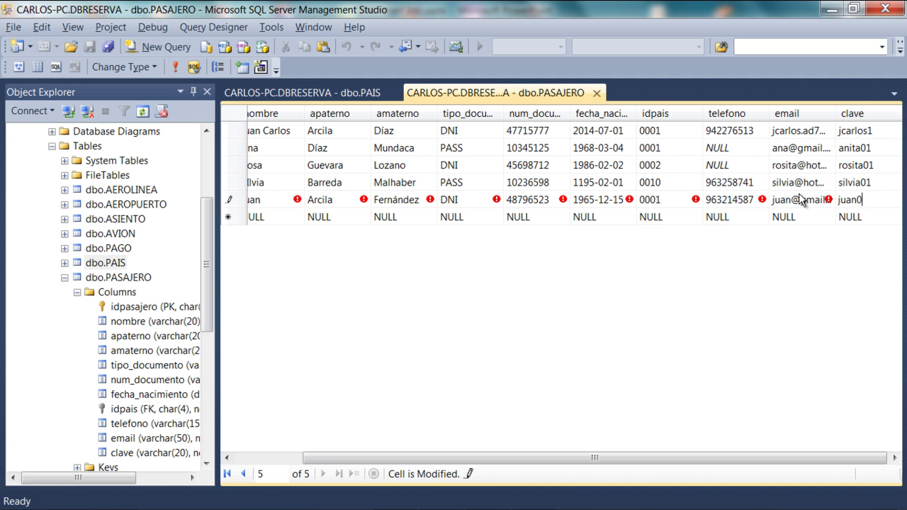
key(Return)
key(shift+Tab)
key(shift+Tab)
key(shift+Tab)
key(shift+Tab)
key(shift+Tab)
key(shift+Tab)
key(shift+Tab)
key(shift+Tab)
key(shift+Tab)
key(shift+Tab)
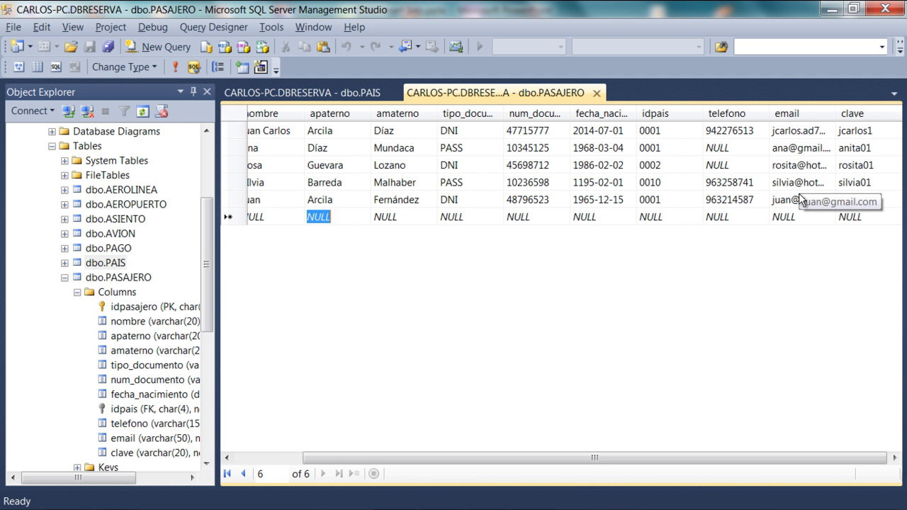
Enter passenger id P0000006 with the passenger's first name and both surnames.
text(P00)
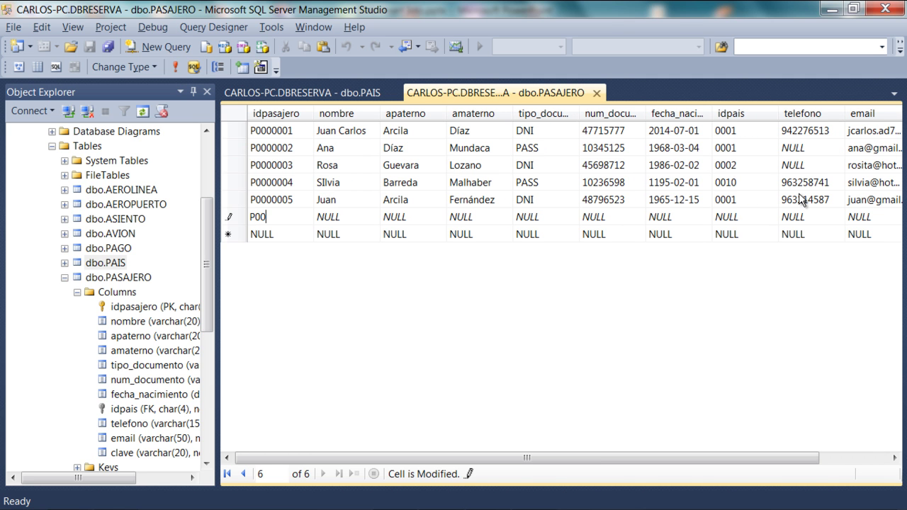
text(00006)
key(Tab)
key(Tab)
key(Tab)
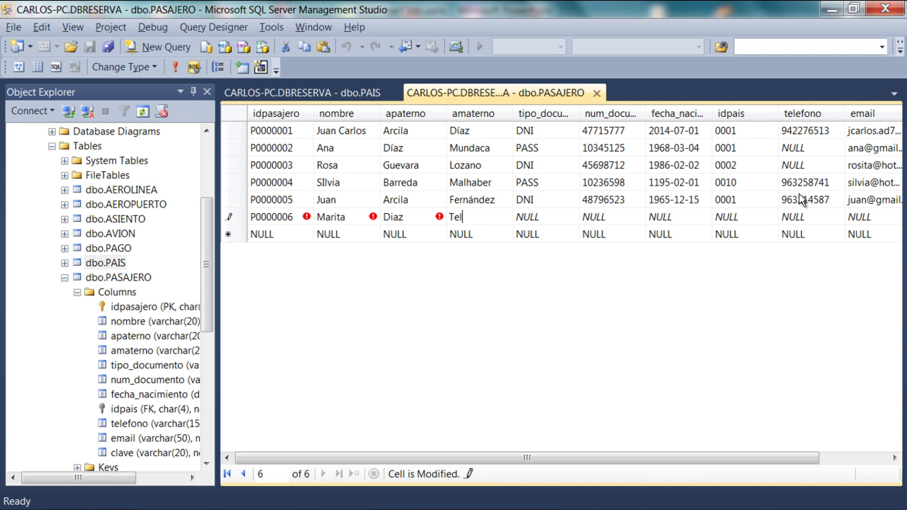
key(Tab)
Fill in document type PASS, the document number, birth date 12-12-1994 and country 0002.
text(PASS)
key(Tab)
key(Tab)
text(12-12-1994)
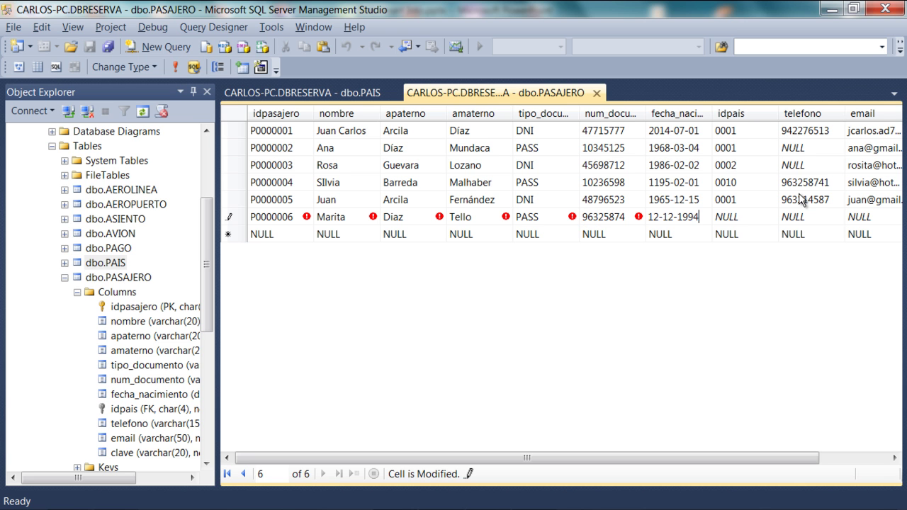
key(Tab)
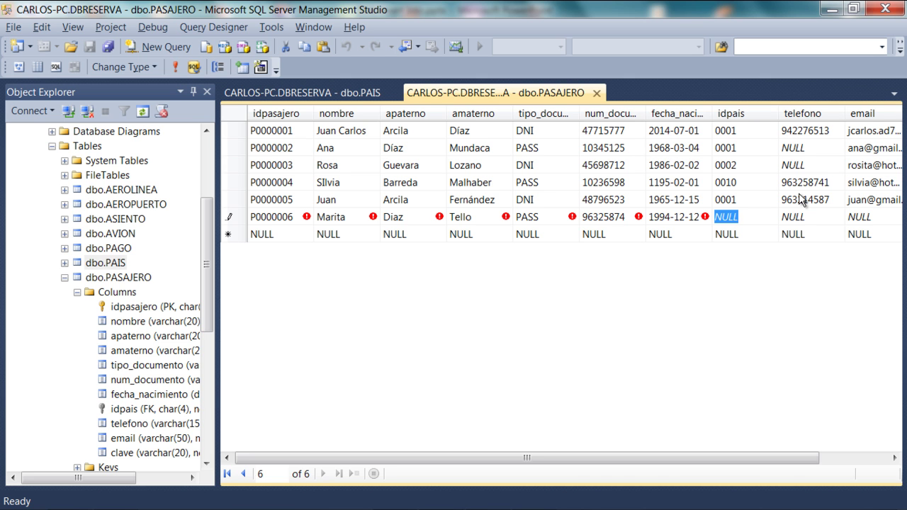
text(0002)
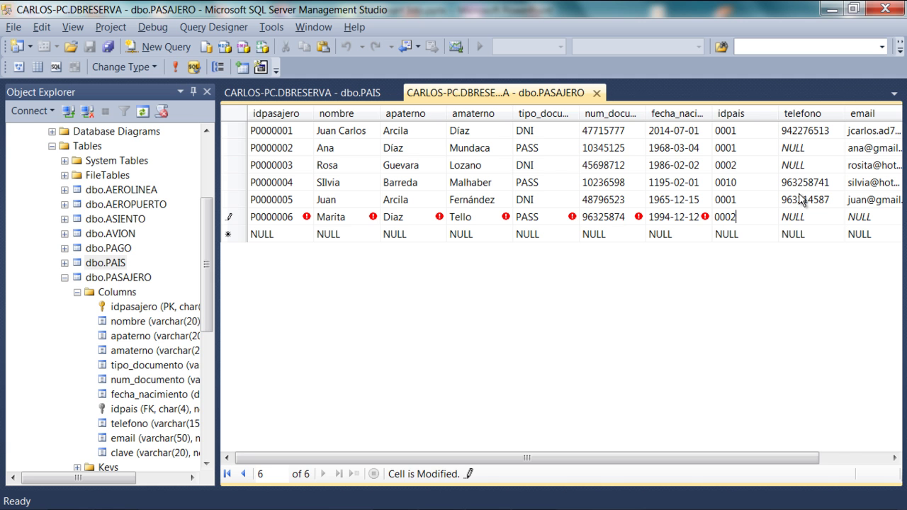
key(Tab)
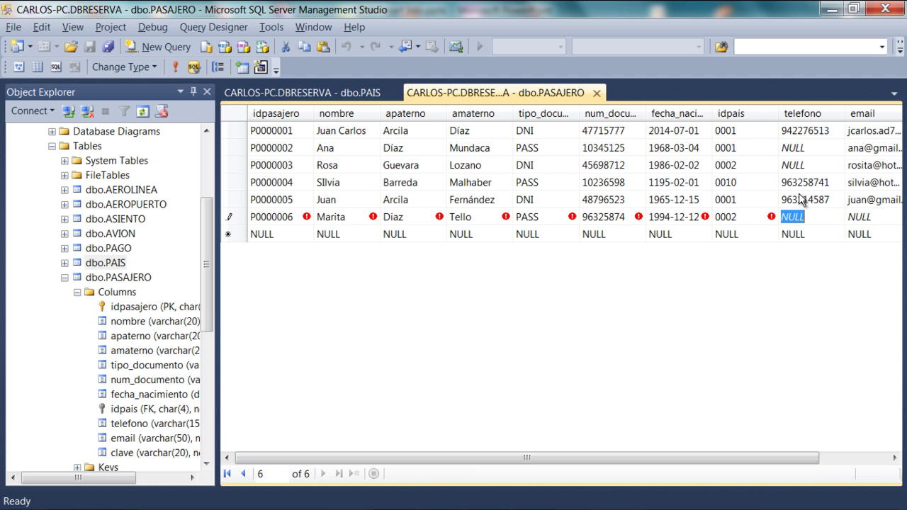
Leave the phone NULL, enter the e-mail and password, and save the sixth row.
key(Tab)
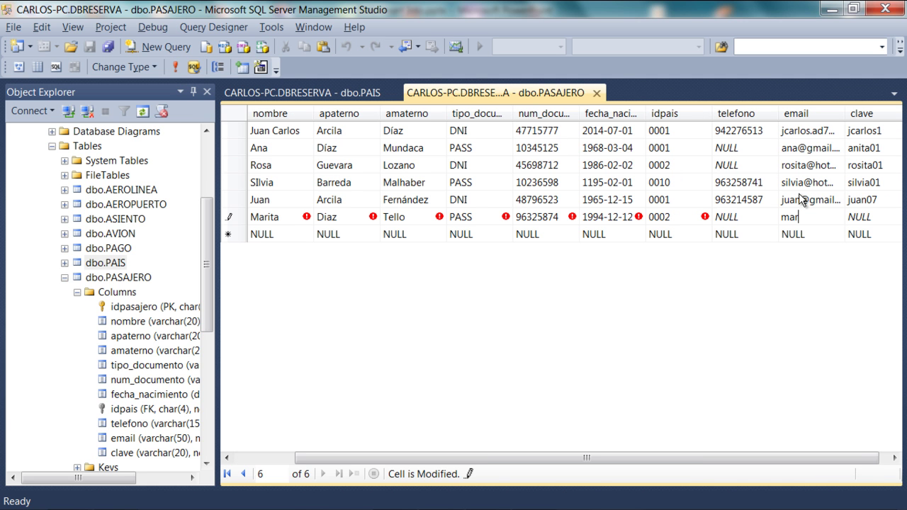
key(Tab)
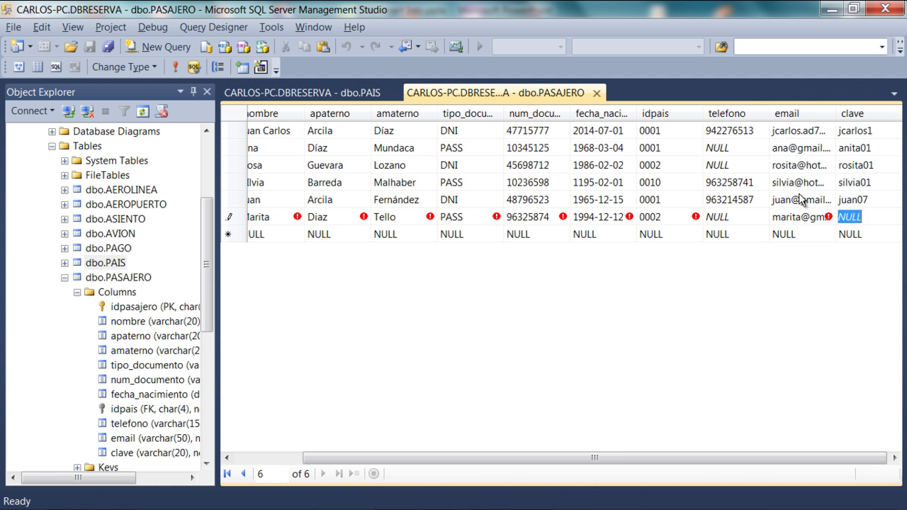
text(marita01)
key(Down)
key(shift+Tab)
key(shift+Tab)
key(shift+Tab)
key(shift+Tab)
key(shift+Tab)
key(shift+Tab)
key(shift+Tab)
key(shift+Tab)
key(shift+Tab)
key(shift+Tab)
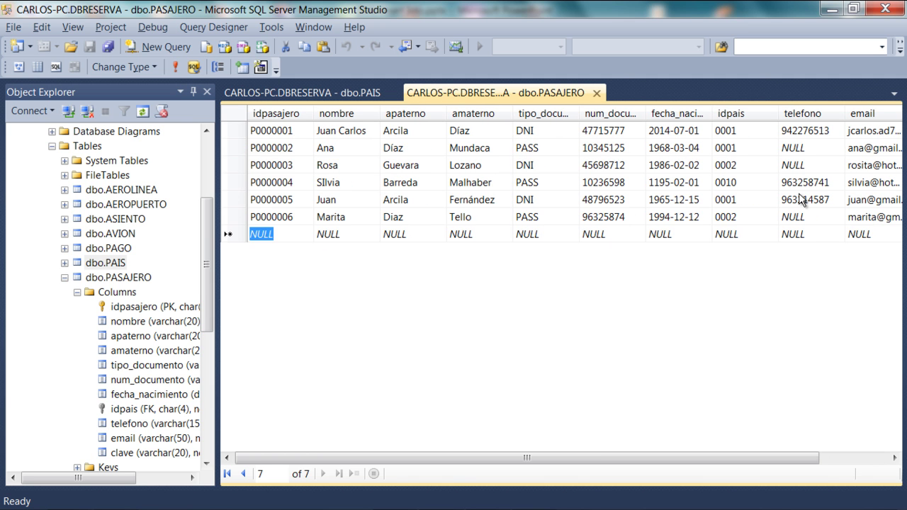
Enter passenger id P0000007 with the passenger's first name and both surnames.
text(P0000)
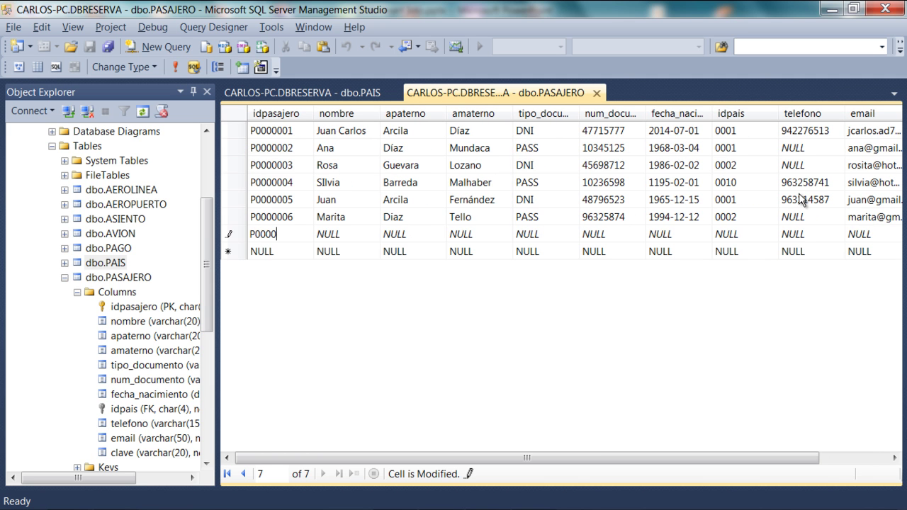
text(007)
key(Tab)
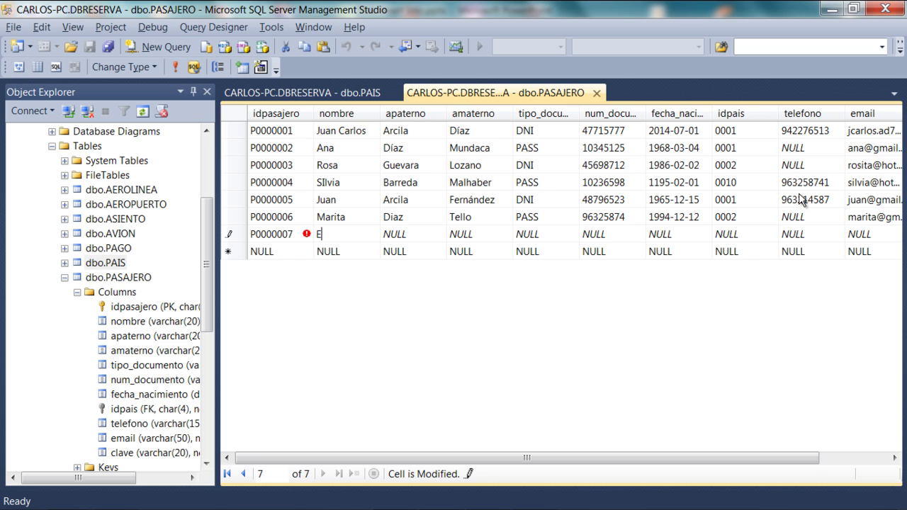
key(Tab)
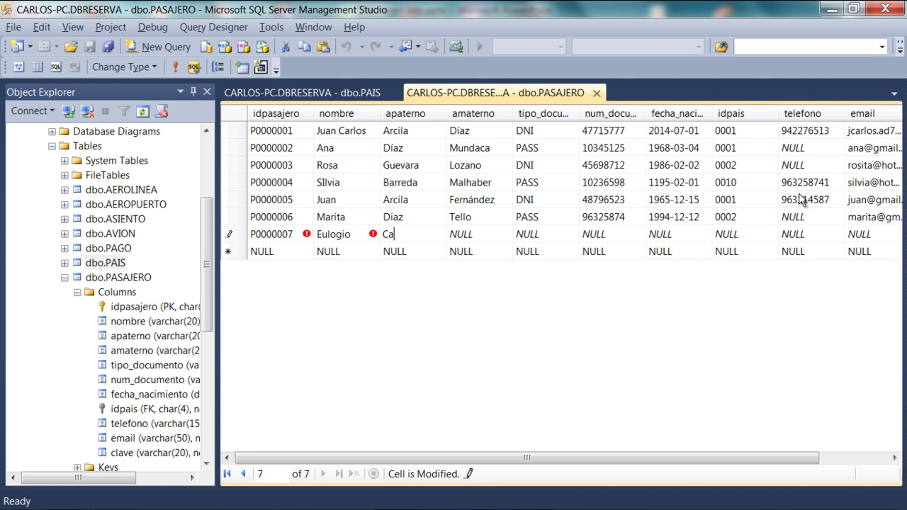
key(Tab)
key(Tab)
text(DNI)
key(Tab)
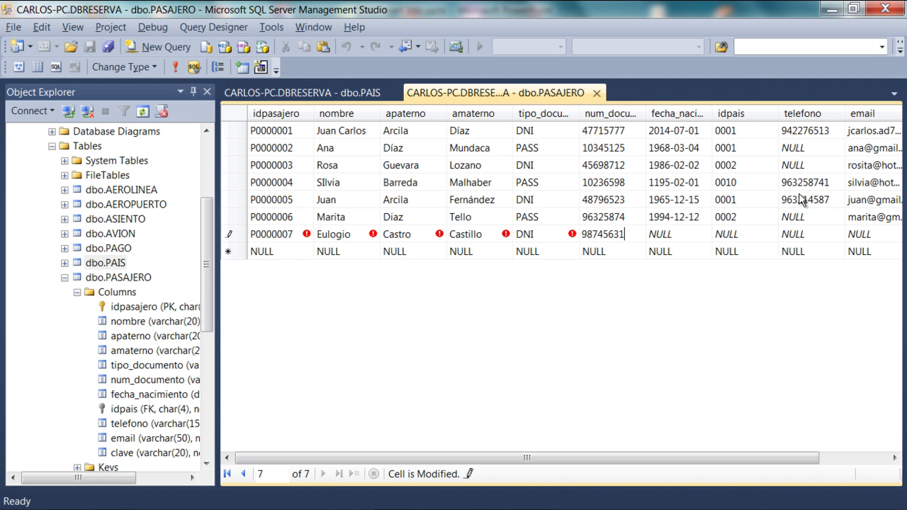
key(Tab)
text(02-01-1969)
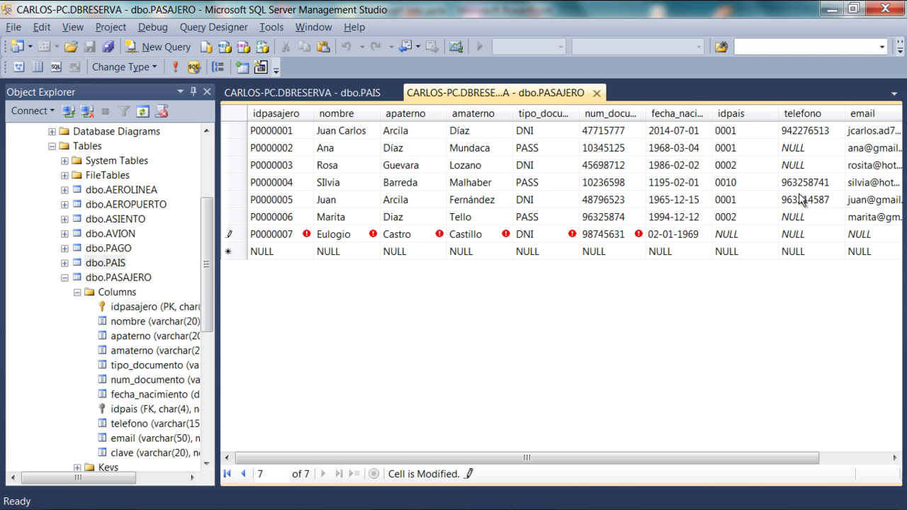
key(Tab)
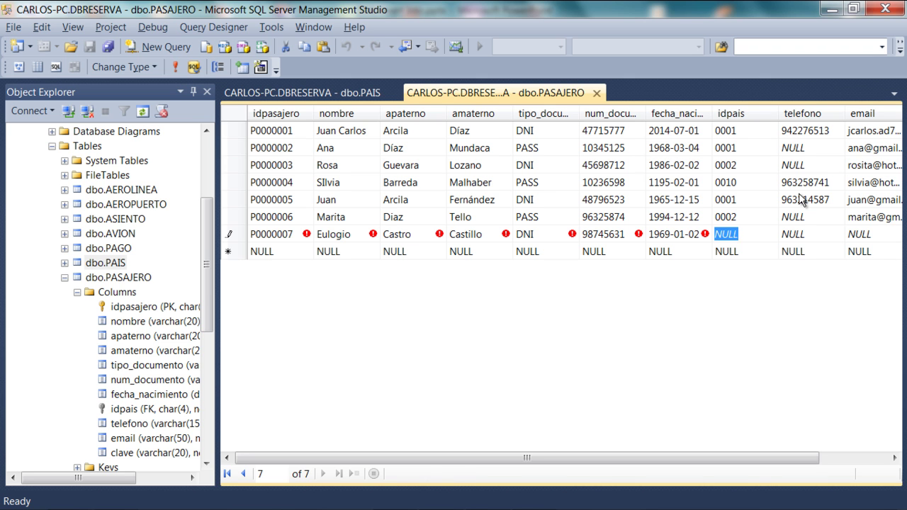
text(0007)
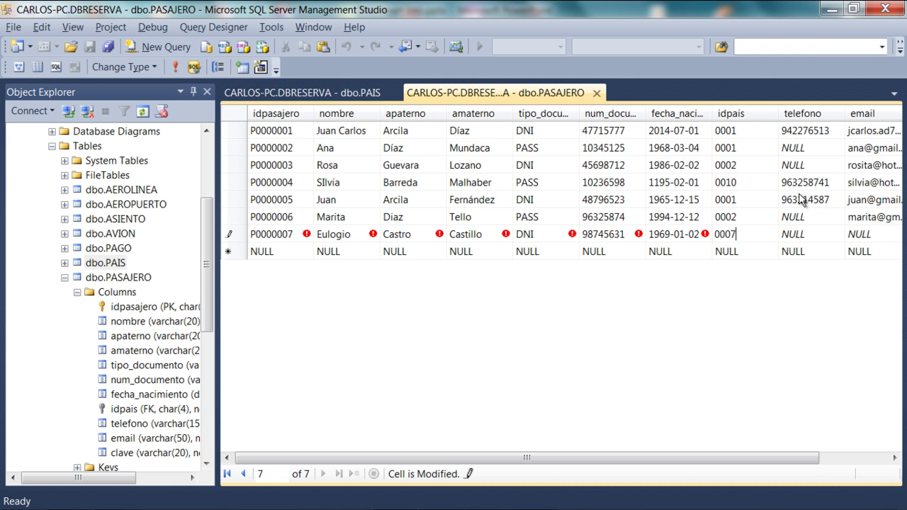
key(Tab)
Enter the phone number, e-mail and password, and save the seventh row.
text(9)
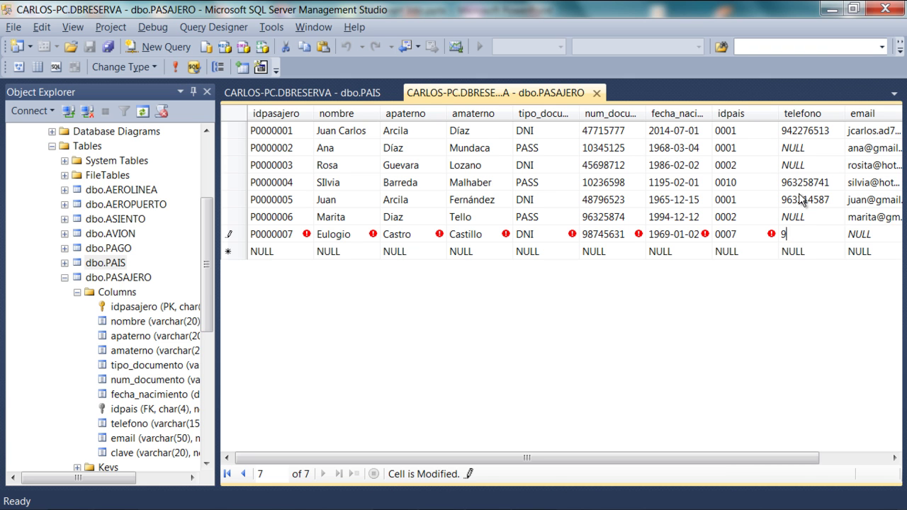
text(87456312)
key(Tab)
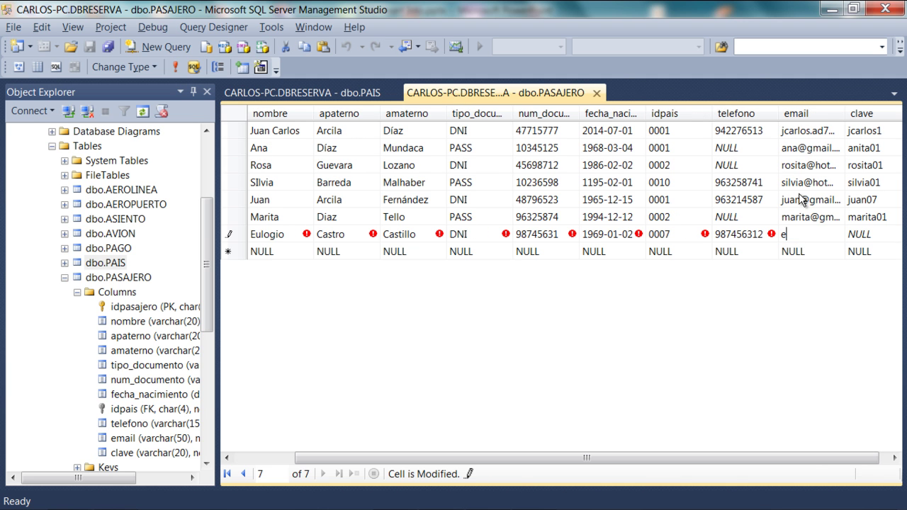
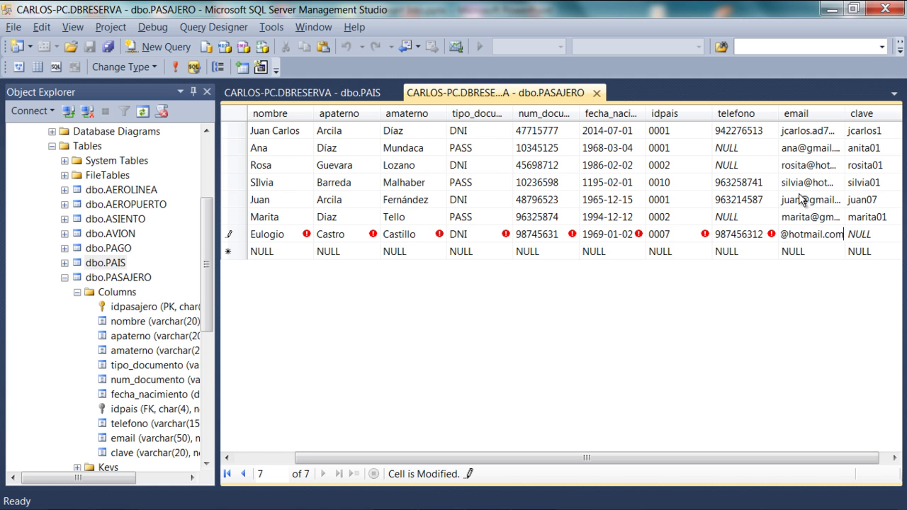
key(Tab)
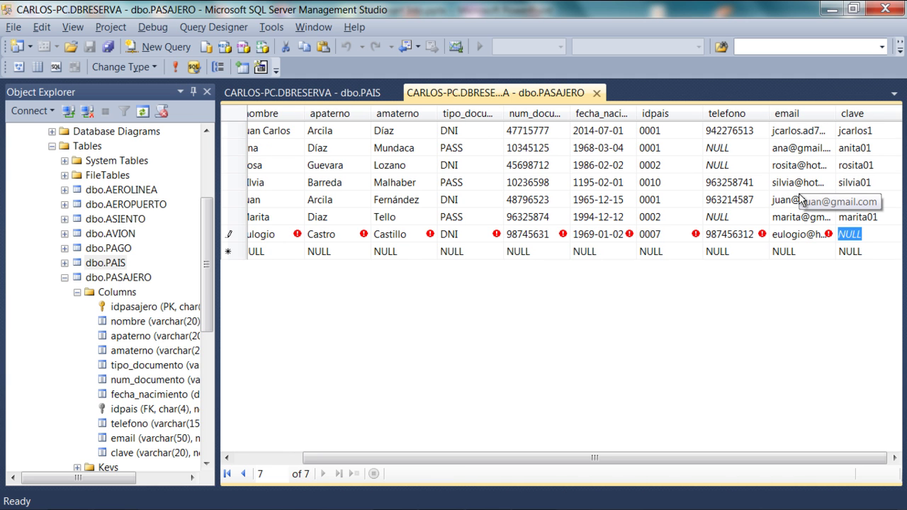
text(eulogio01)
key(Return)
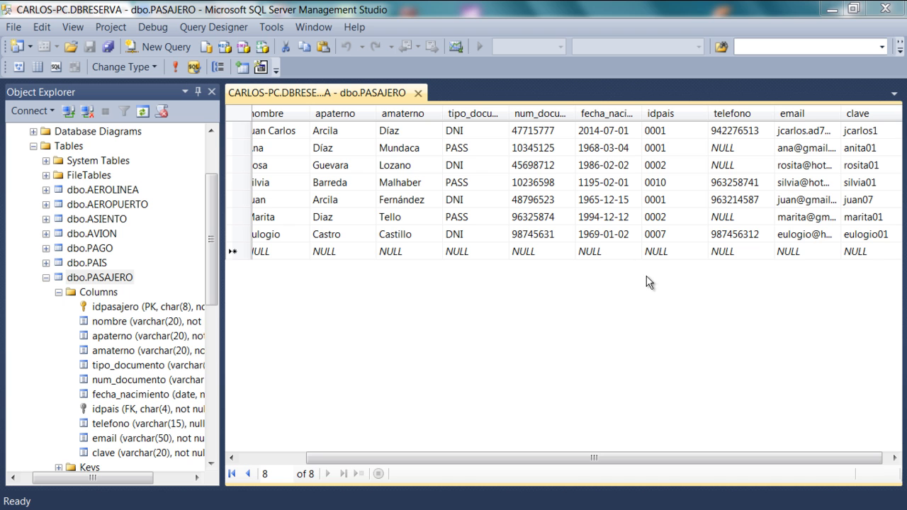
Correct the mistyped year in row 4's fecha_nacimiento value 1195-02-01.
click(593, 185)
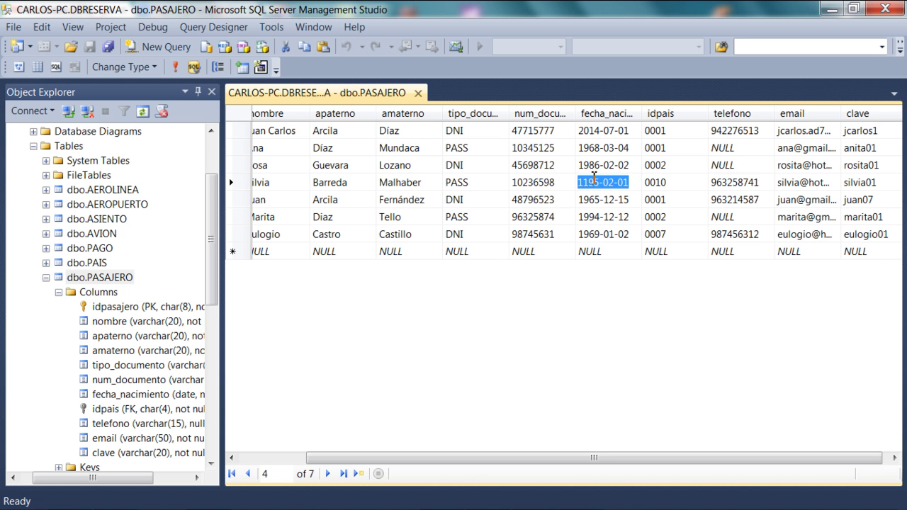
click(588, 177)
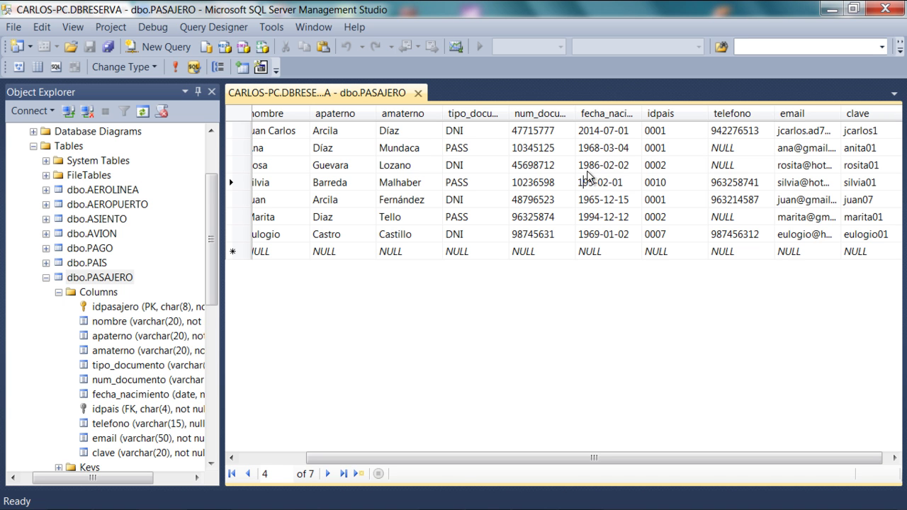
text(9)
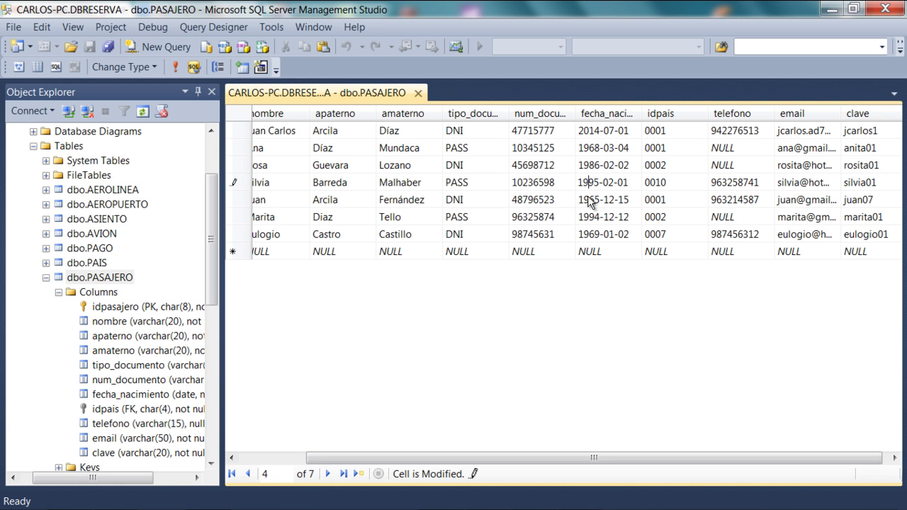
click(593, 199)
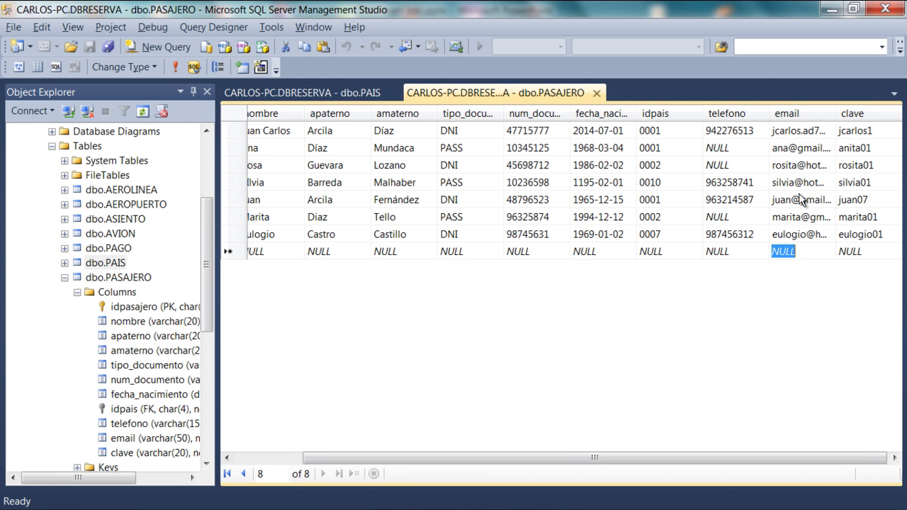
Close the dbo.PASAJERO and dbo.PAIS table editor tabs.
key(Left)
key(Left)
key(Left)
key(Left)
key(Left)
key(Left)
key(Left)
key(Left)
key(Left)
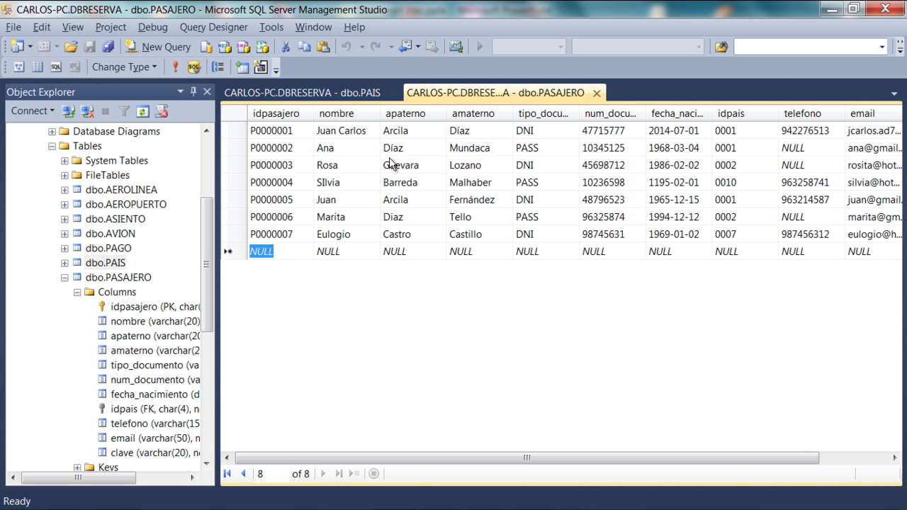
key(Up)
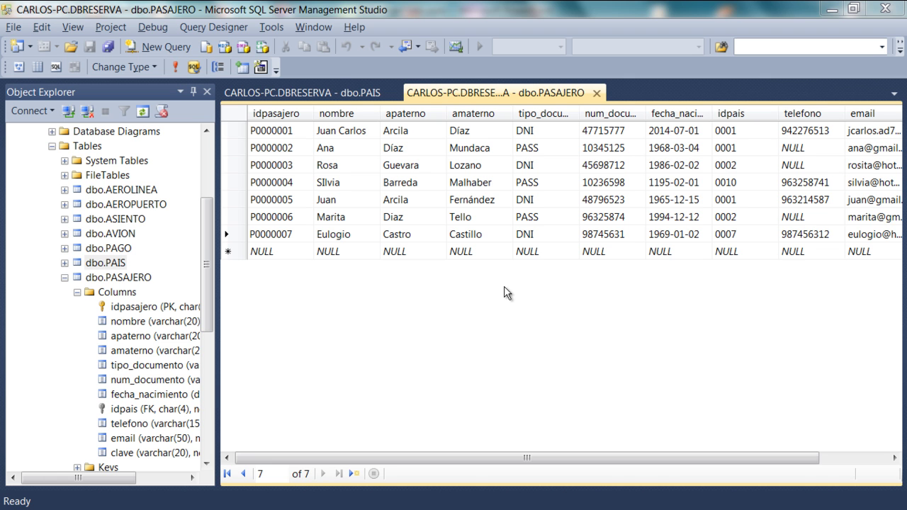
click(596, 92)
click(391, 93)
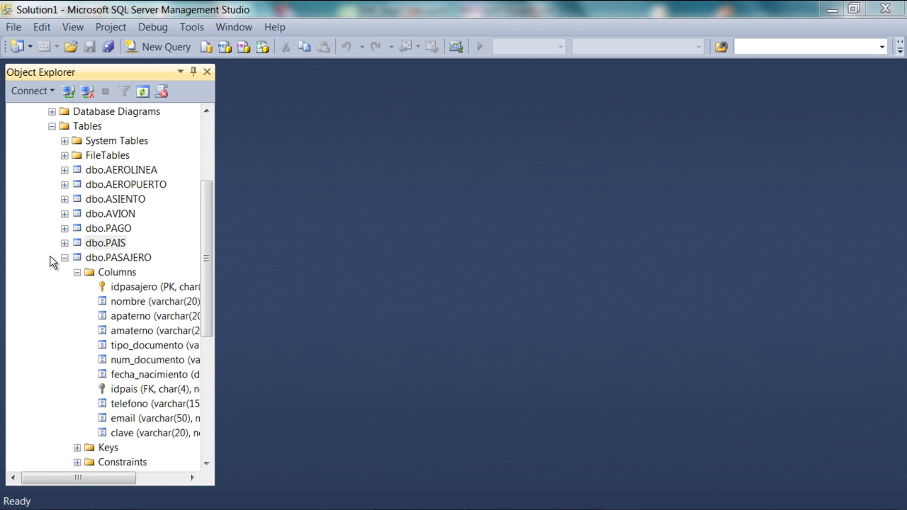